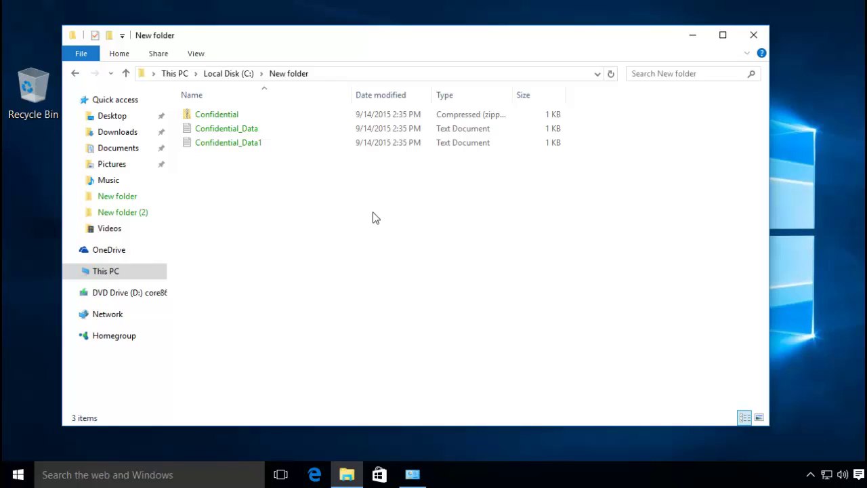
pyautogui.moveTo(246, 187); pyautogui.dragTo(229, 123)
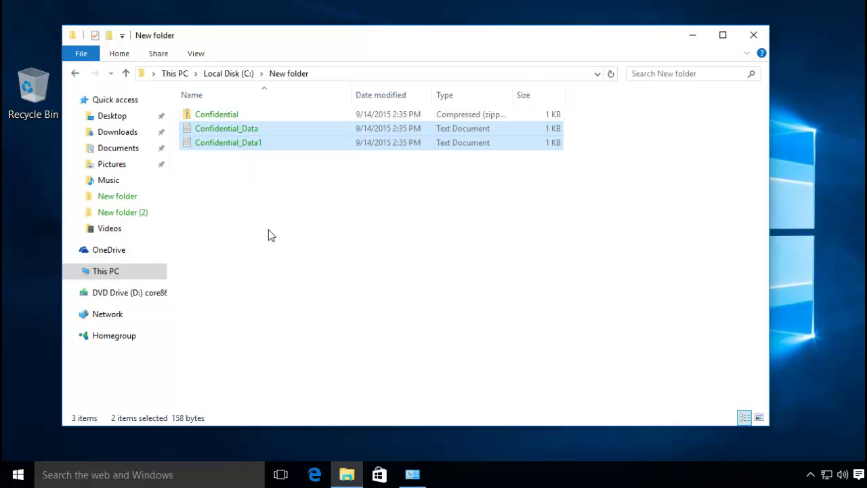
pyautogui.moveTo(268, 235); pyautogui.dragTo(233, 118)
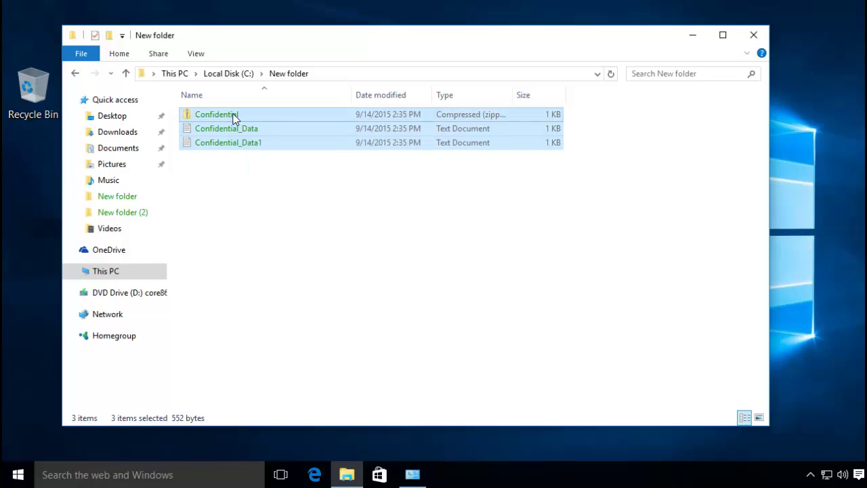
pyautogui.click(266, 190)
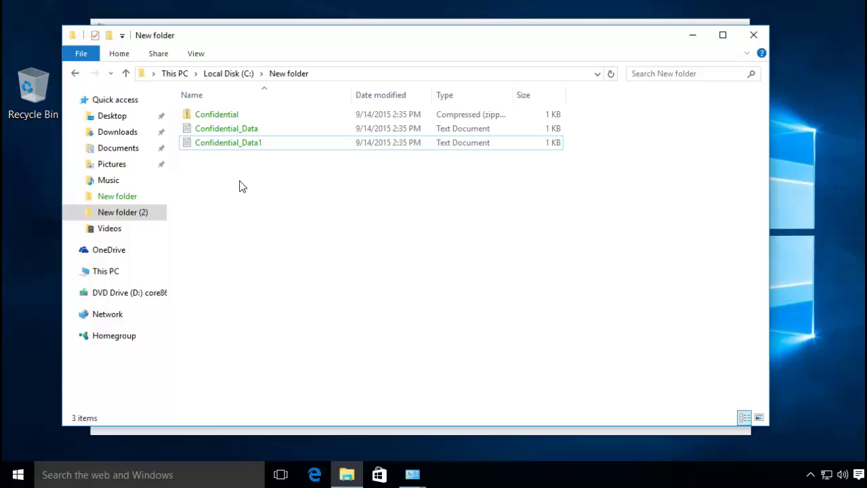
pyautogui.moveTo(237, 173); pyautogui.dragTo(222, 114)
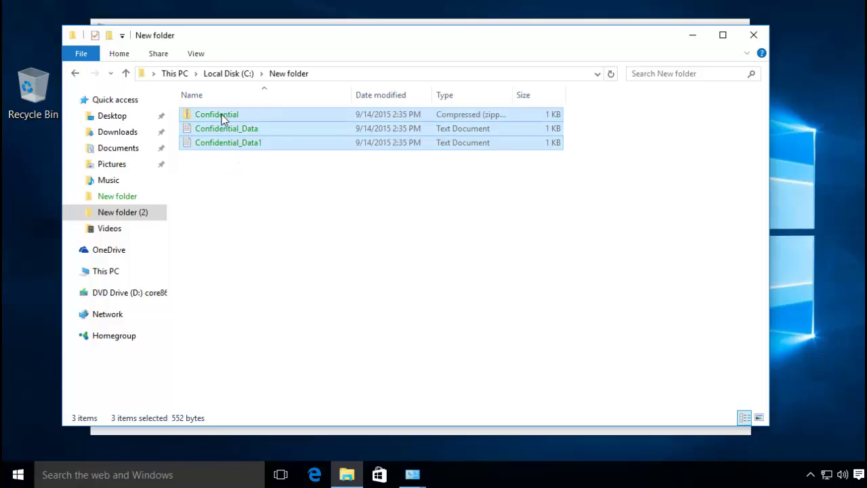
pyautogui.click(250, 181)
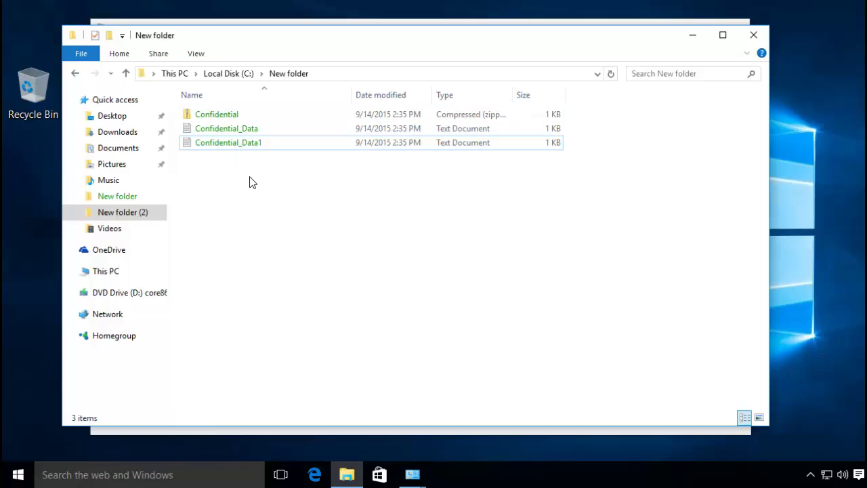
# Open the encryption user access details from the advanced attributes of New folder on Local Disk (C:).
pyautogui.click(314, 23)
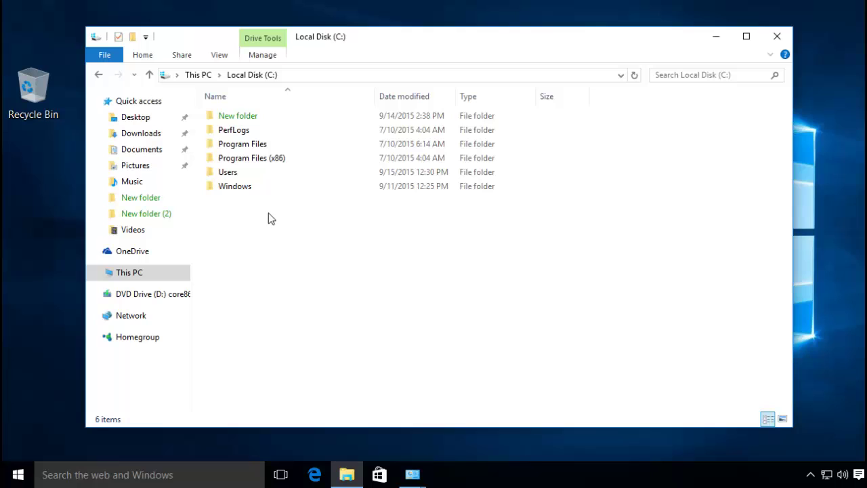
pyautogui.click(231, 120)
pyautogui.rightClick(230, 120)
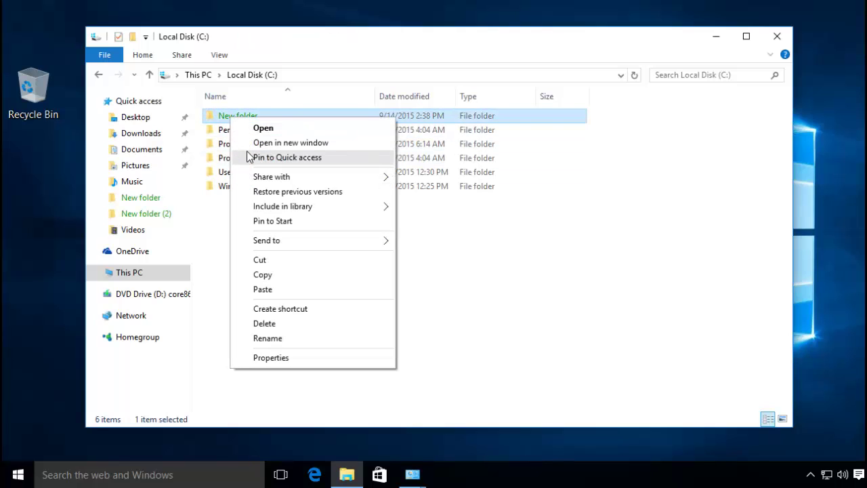
pyautogui.click(287, 357)
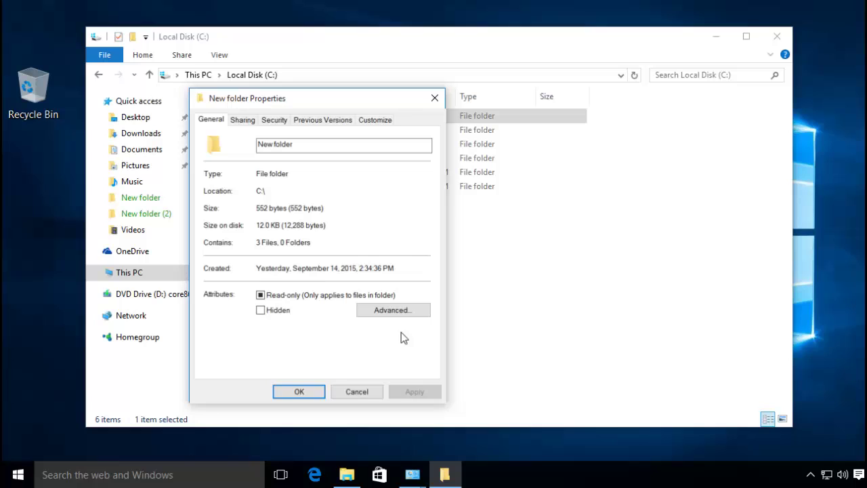
pyautogui.click(392, 311)
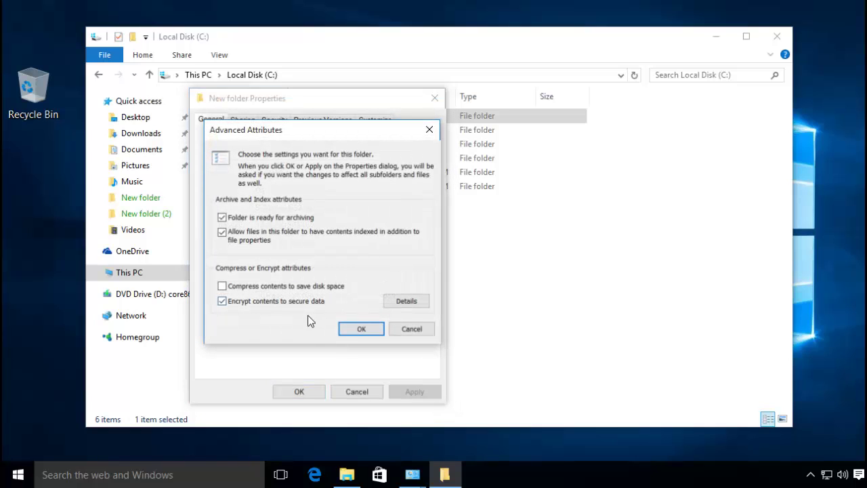
pyautogui.click(407, 302)
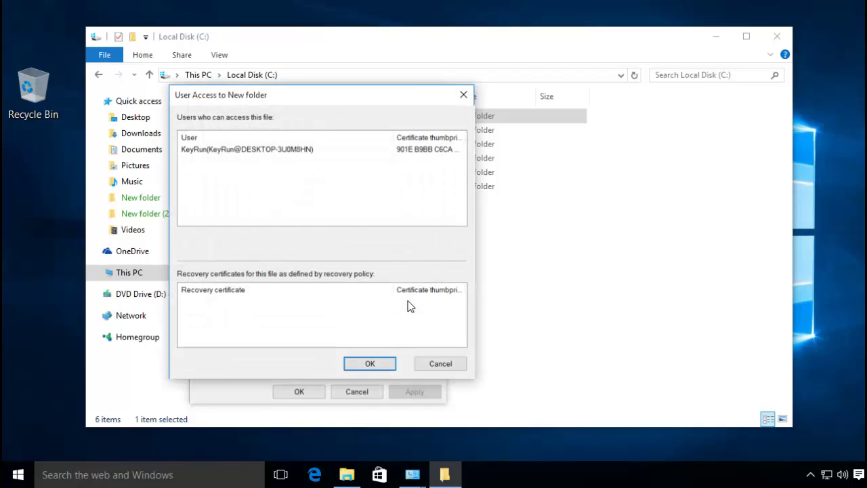
# Resize the User and Certificate thumbprint columns to examine the thumbprint of the certificate with access to the folder.
pyautogui.moveTo(393, 138); pyautogui.dragTo(326, 139)
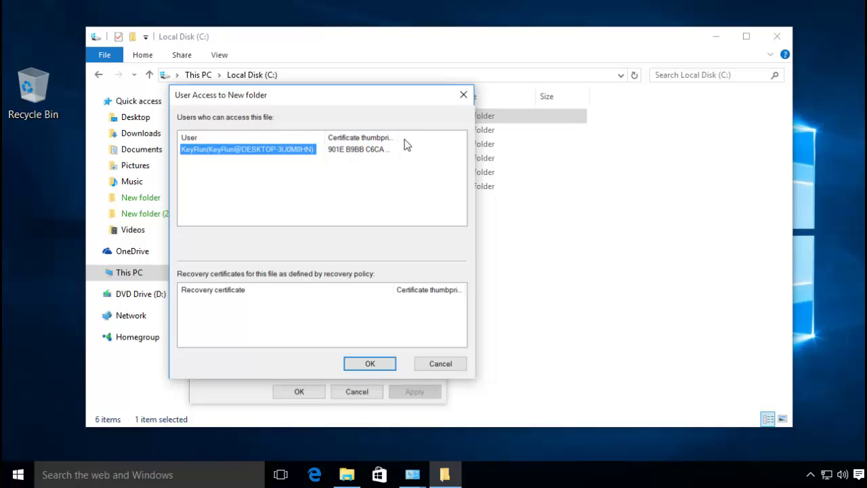
pyautogui.moveTo(395, 138); pyautogui.dragTo(465, 145)
pyautogui.click(349, 155)
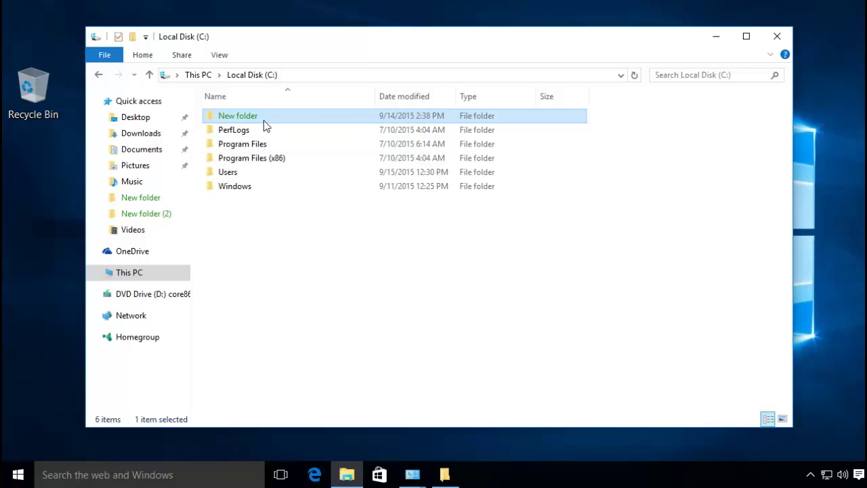
# Cancel out of the user access details, the advanced attributes and the properties of New folder.
pyautogui.click(346, 474)
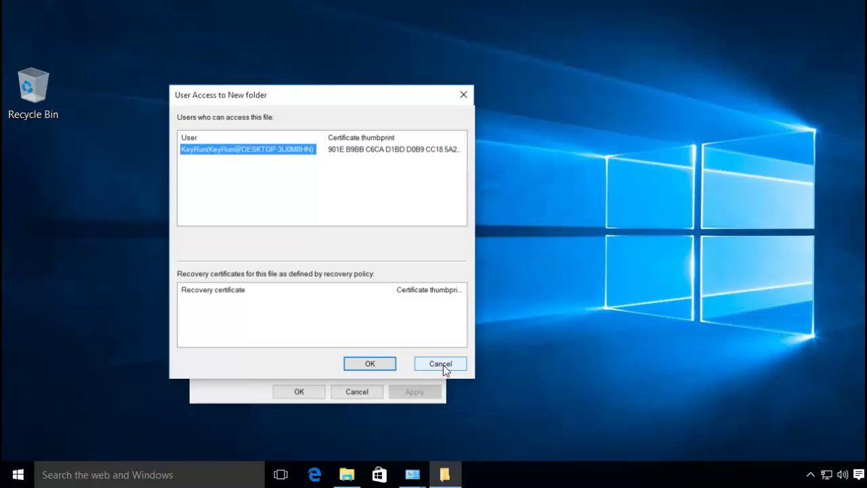
pyautogui.click(443, 365)
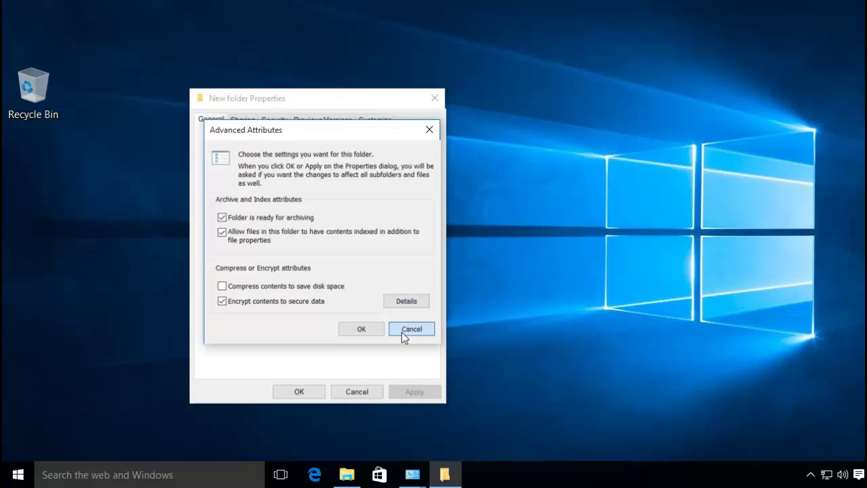
pyautogui.click(402, 331)
pyautogui.click(357, 393)
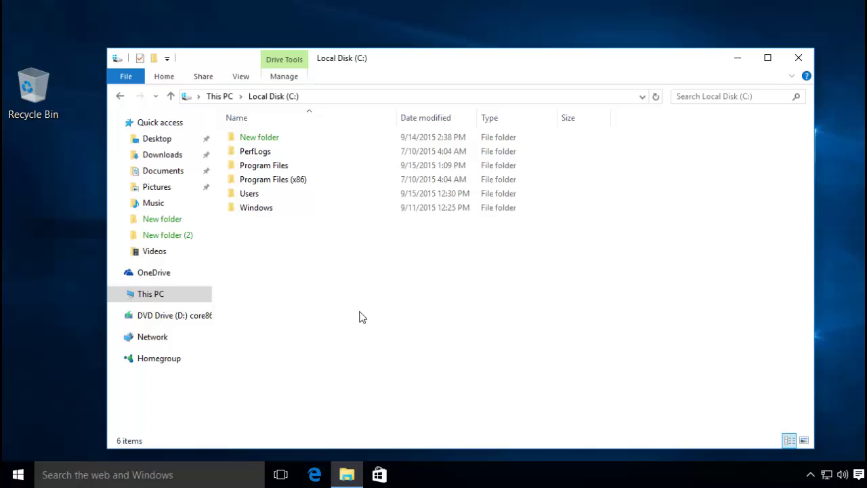
# Launch the Microsoft Management Console with the mmc command and allow it to make changes to the PC.
pyautogui.press('super+r')
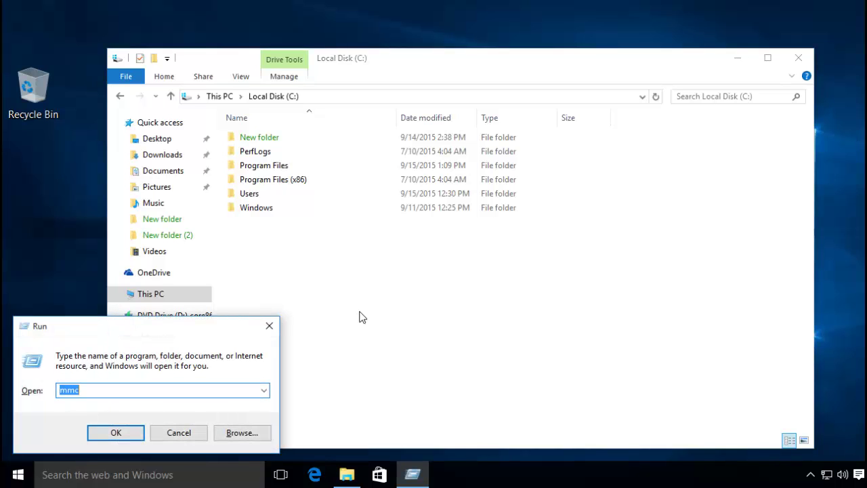
pyautogui.write('MMC')
pyautogui.press('Return')
pyautogui.click(540, 248)
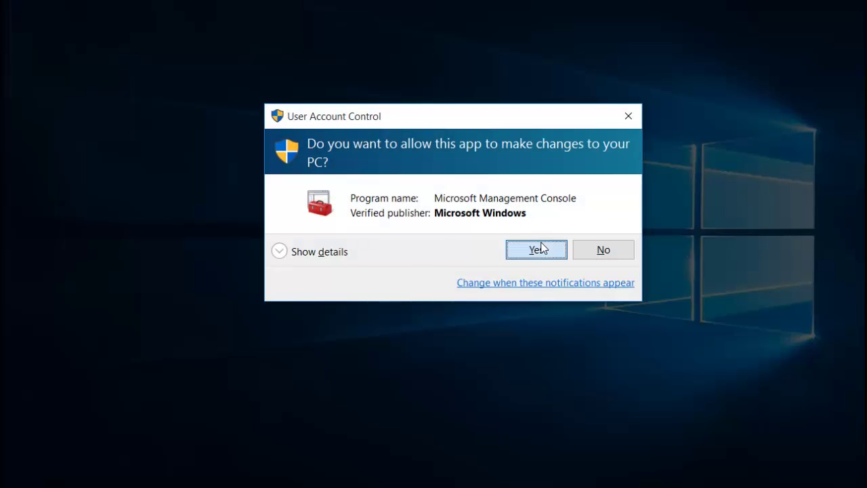
pyautogui.moveTo(351, 27); pyautogui.dragTo(424, 61)
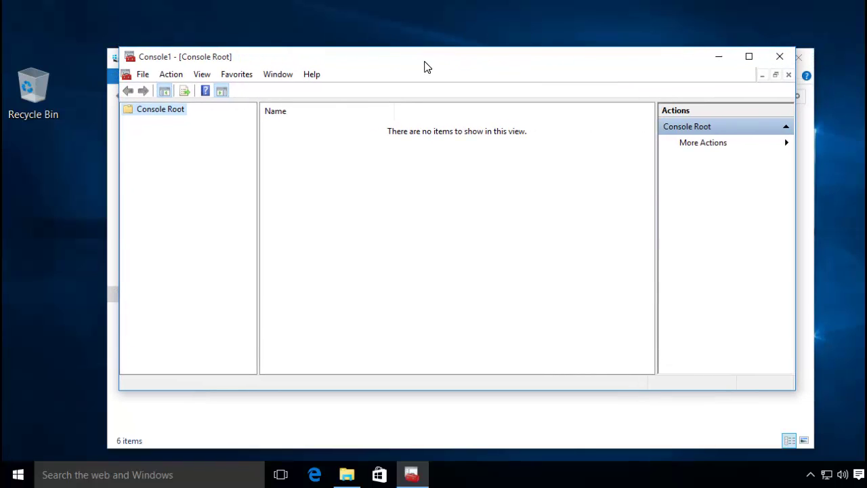
# Add the Certificates snap-in for My user account to the console.
pyautogui.click(143, 74)
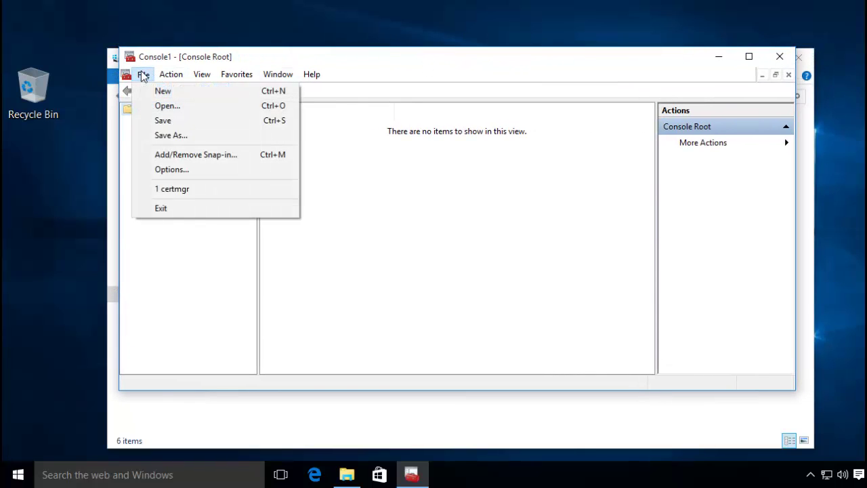
pyautogui.click(195, 155)
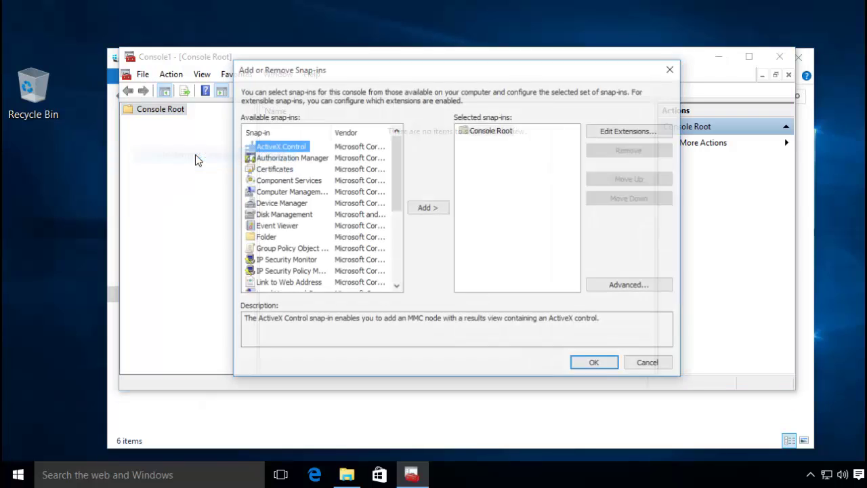
pyautogui.click(275, 170)
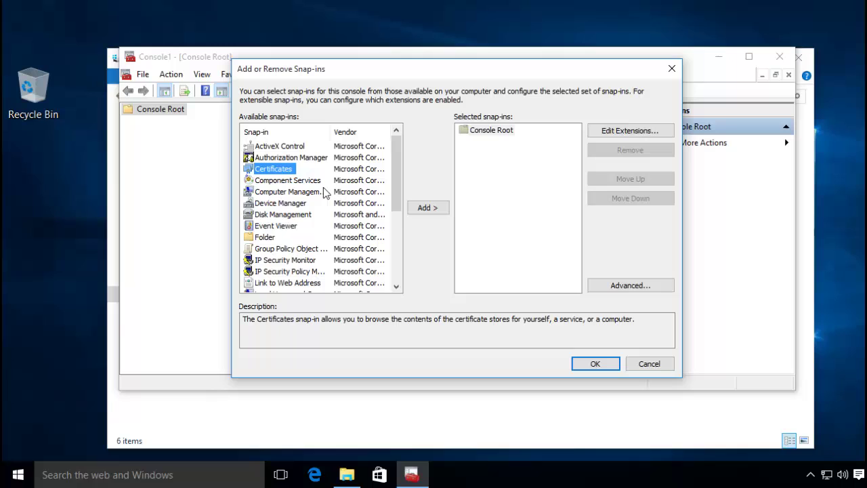
pyautogui.click(425, 209)
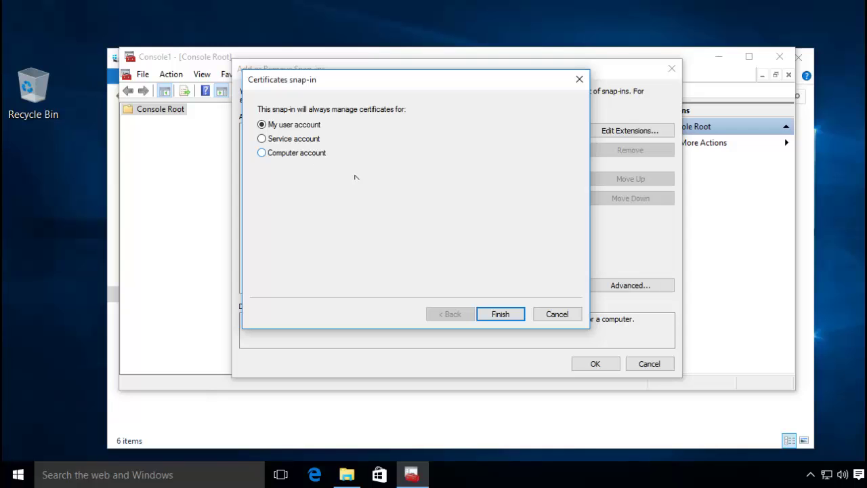
pyautogui.click(499, 315)
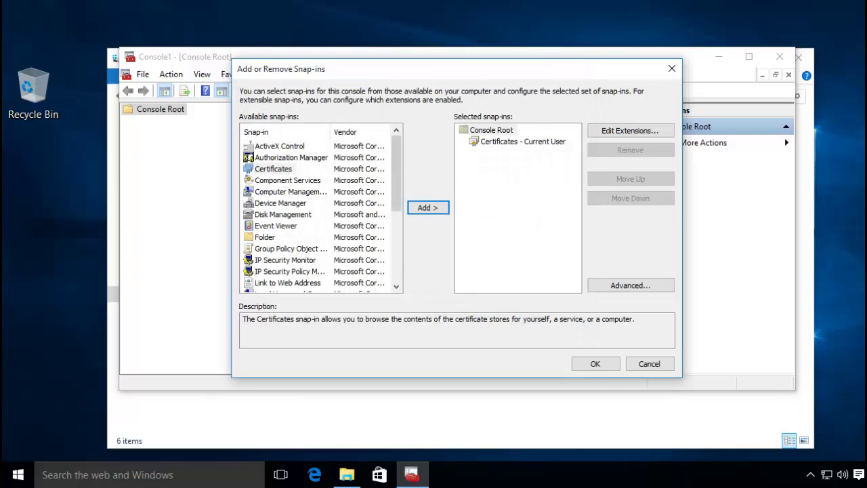
pyautogui.click(590, 366)
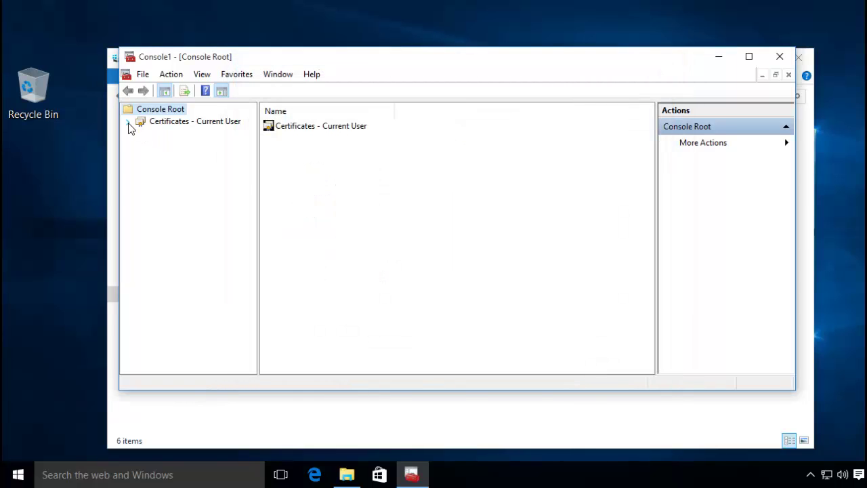
# Expand the current user's Personal certificate store and select the certificate in its Certificates folder.
pyautogui.click(128, 122)
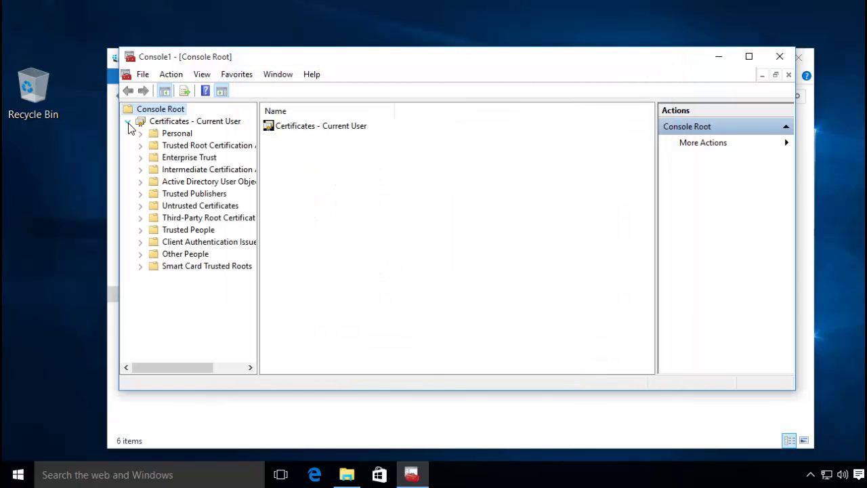
pyautogui.doubleClick(174, 135)
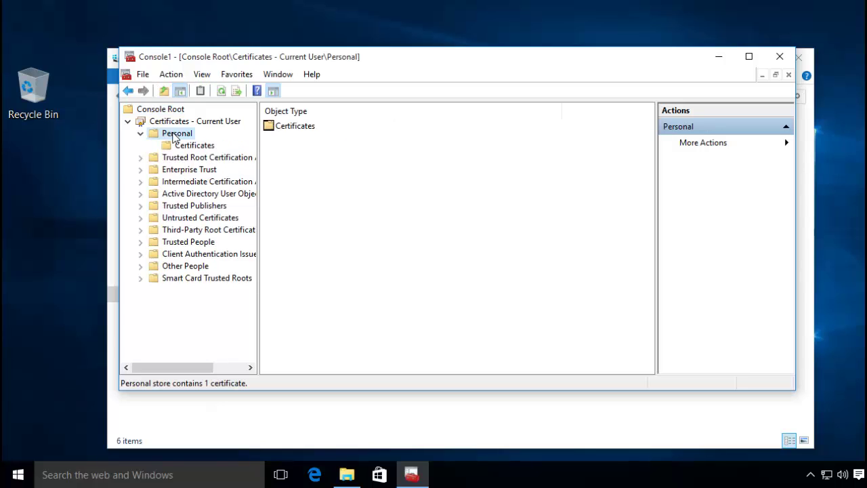
pyautogui.click(193, 149)
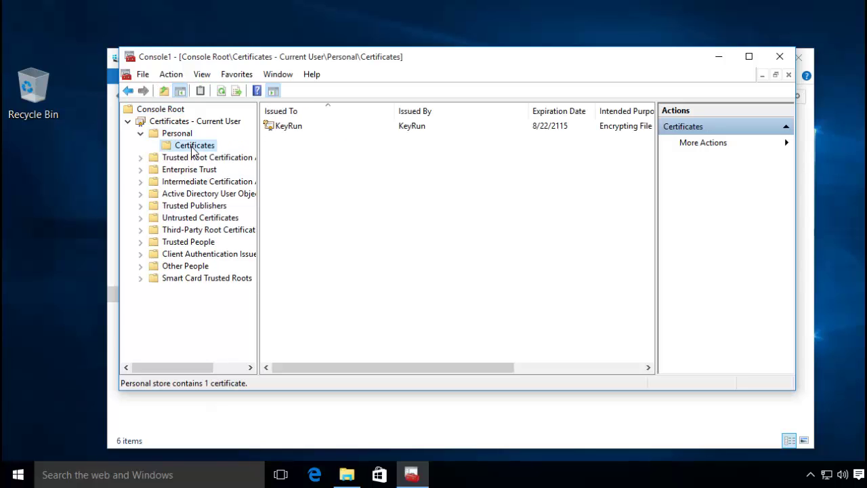
pyautogui.click(318, 127)
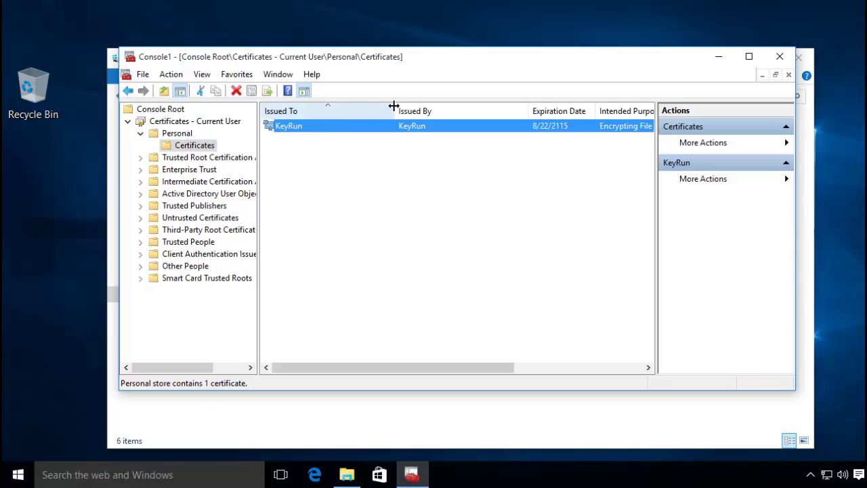
# Narrow the Issued To and Issued By columns and widen Intended Purposes to read the certificate's full purpose.
pyautogui.moveTo(394, 106); pyautogui.dragTo(333, 112)
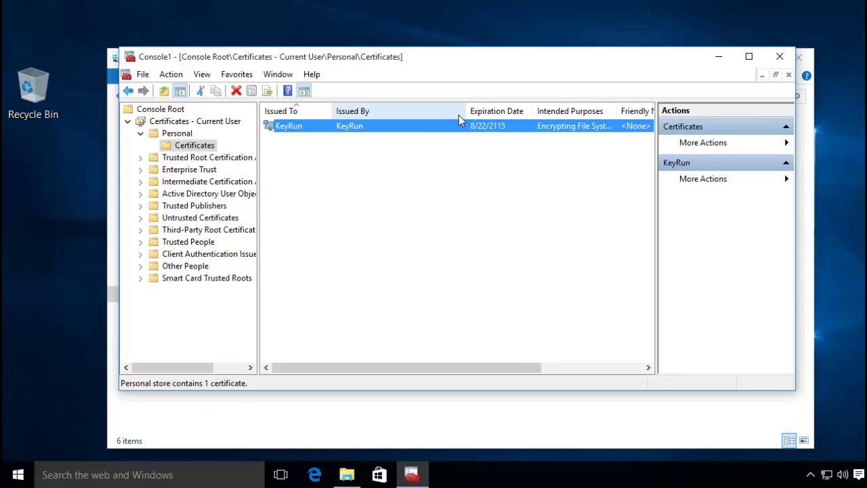
pyautogui.moveTo(465, 108); pyautogui.dragTo(407, 115)
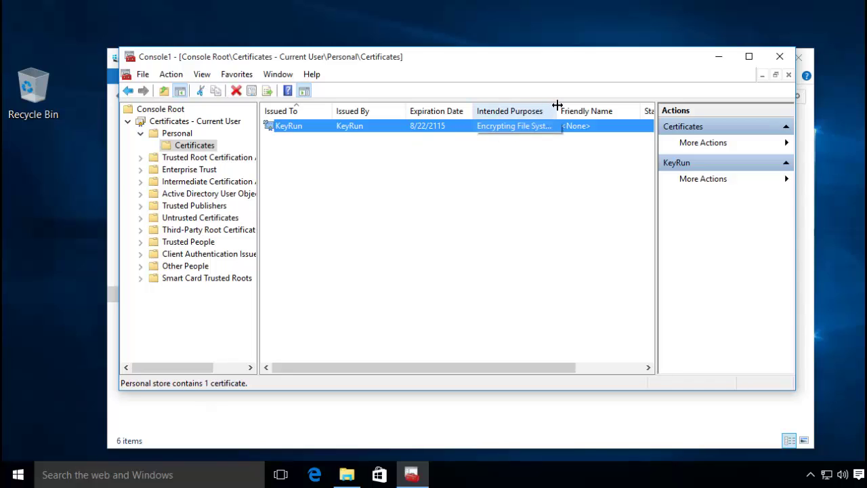
pyautogui.moveTo(557, 110)
pyautogui.mouseDown()
pyautogui.moveTo(591, 108)
pyautogui.moveTo(566, 108)
pyautogui.mouseUp()
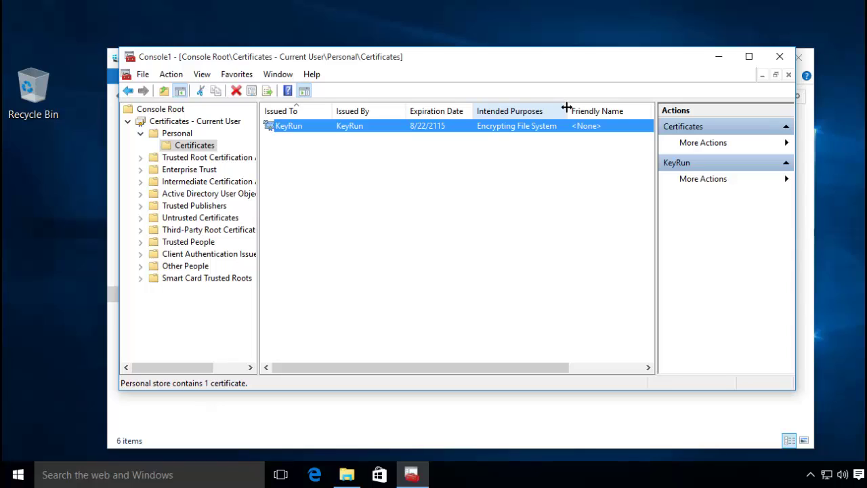
# Start exporting the Encrypting File System certificate with its private key as a PKCS #12 (.PFX) file, including all certificates in the path.
pyautogui.rightClick(305, 126)
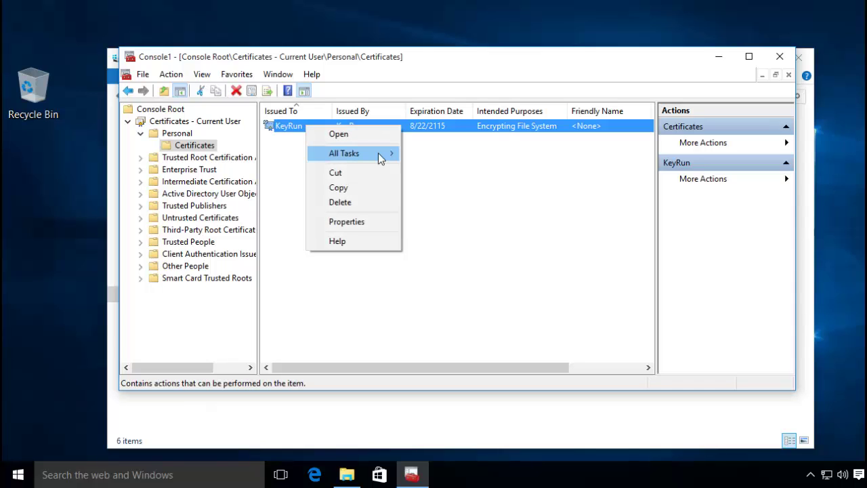
pyautogui.moveTo(380, 156)
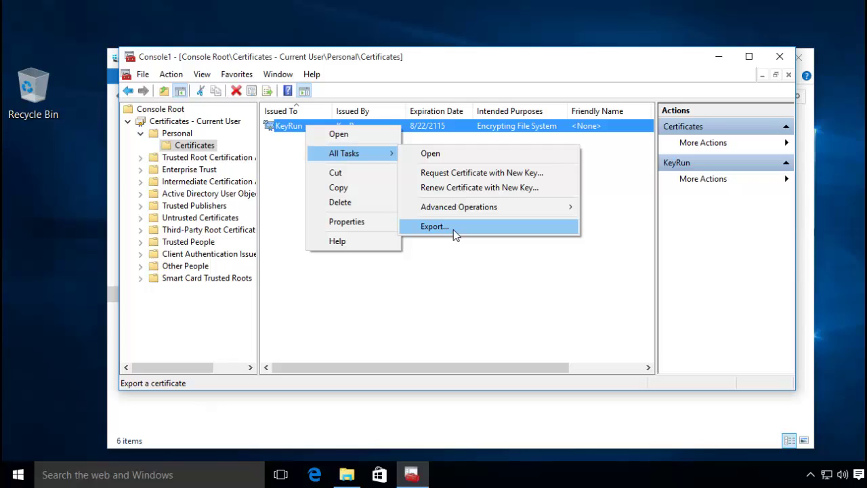
pyautogui.click(435, 226)
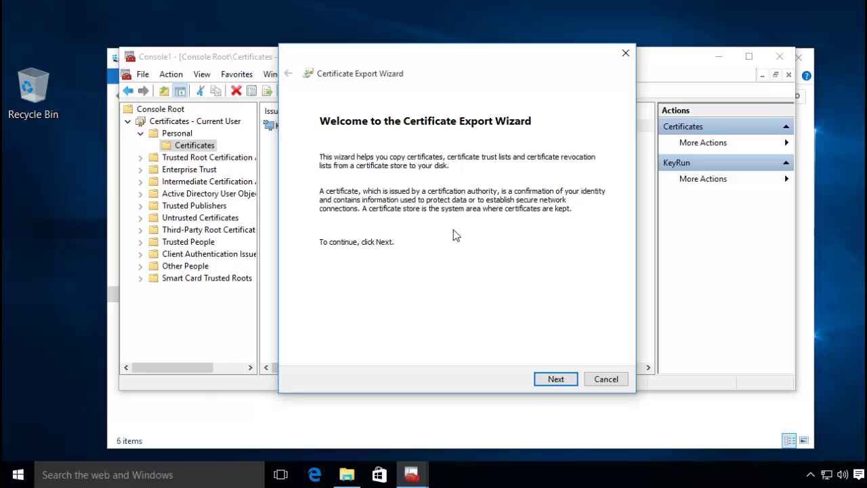
pyautogui.click(556, 380)
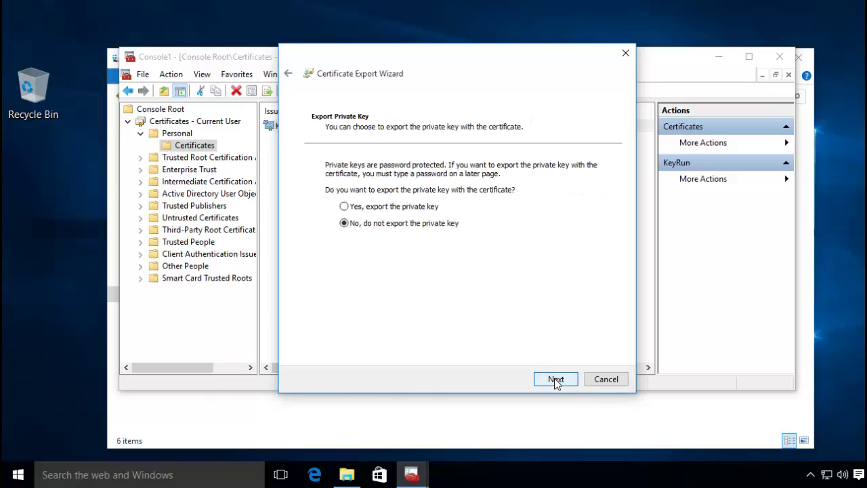
pyautogui.click(371, 209)
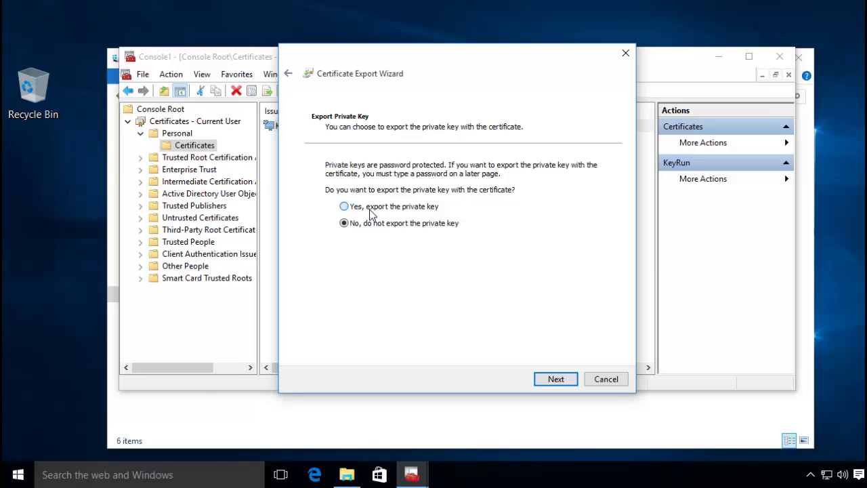
pyautogui.click(554, 382)
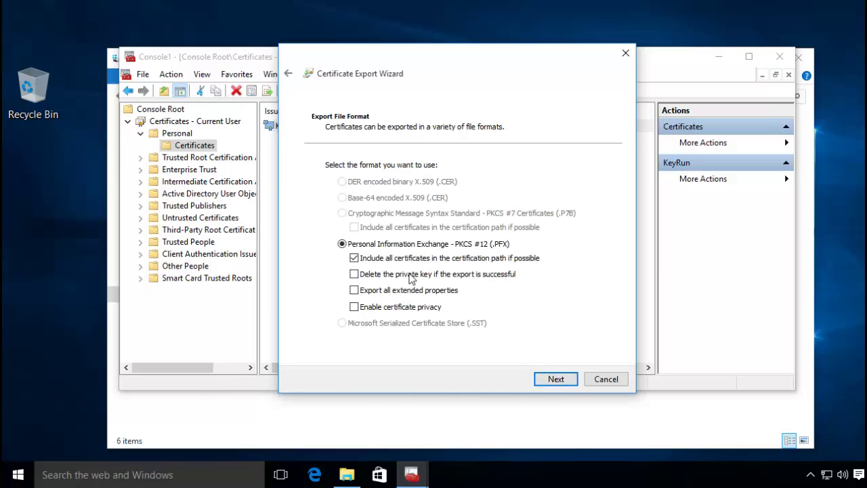
pyautogui.click(554, 380)
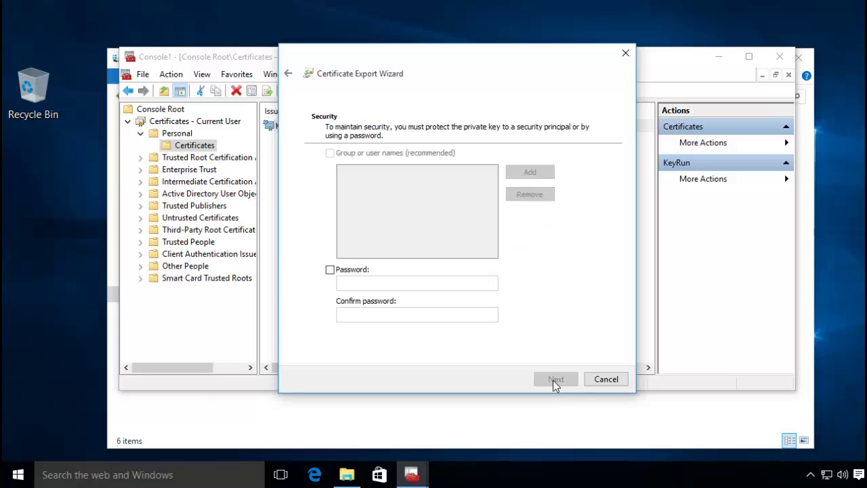
# Protect the exported private key with a password, entering and confirming the export password.
pyautogui.click(341, 271)
pyautogui.click(375, 287)
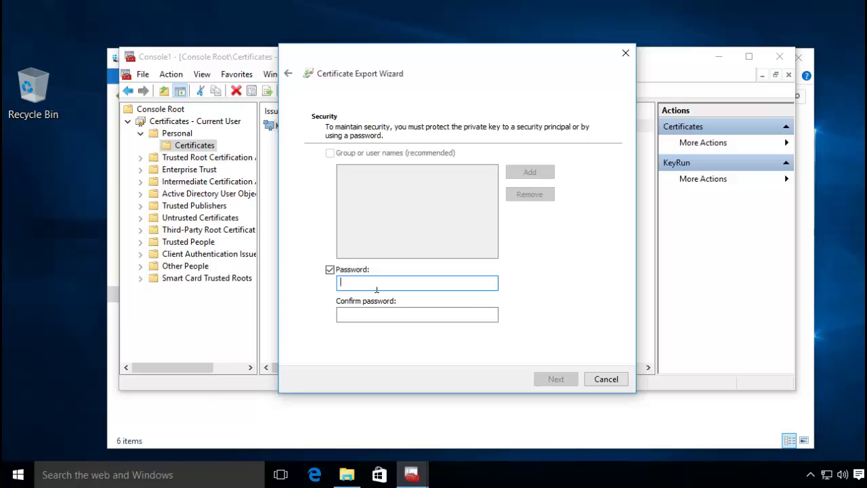
pyautogui.write('*********')
pyautogui.press('Tab')
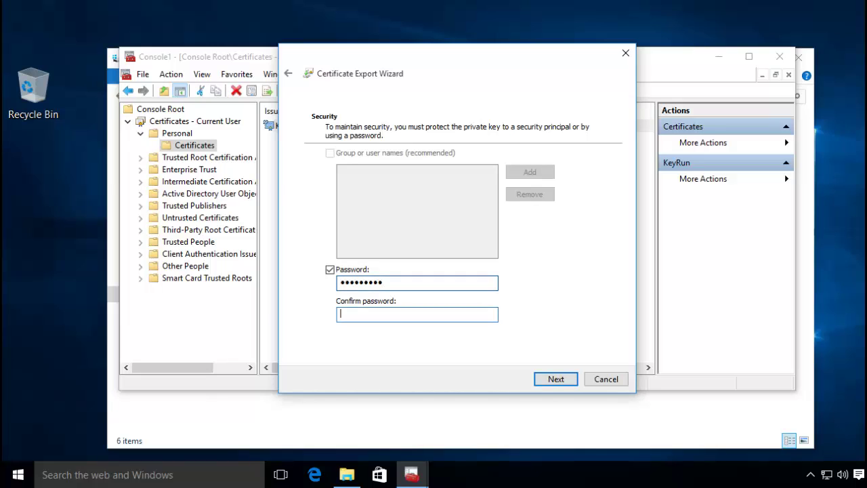
pyautogui.write('*******')
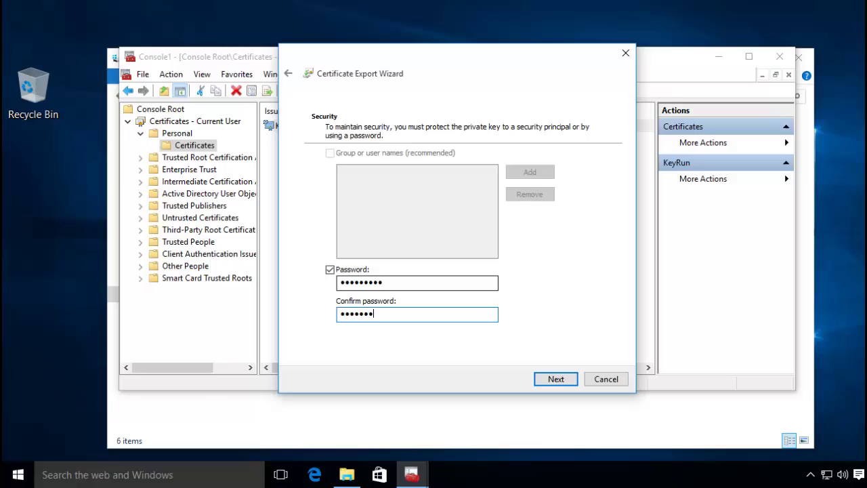
pyautogui.write('**')
pyautogui.click(569, 381)
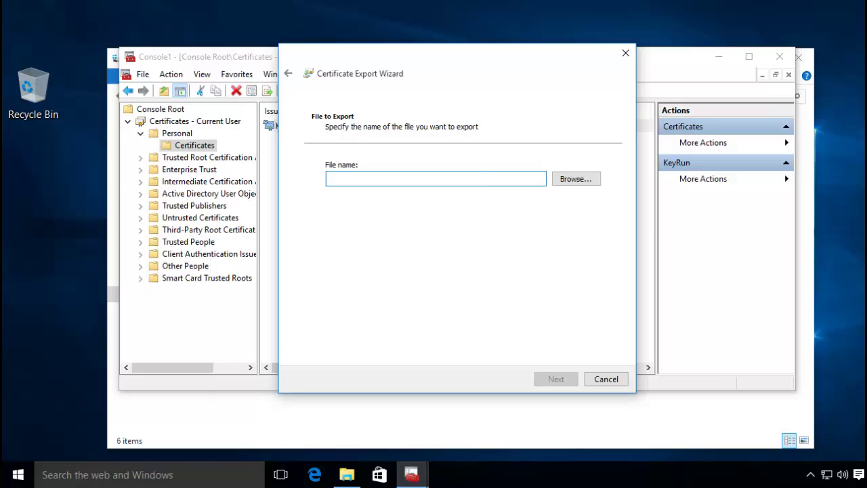
# Name the export file C:\Certificate and complete the certificate export.
pyautogui.write('C:\\')
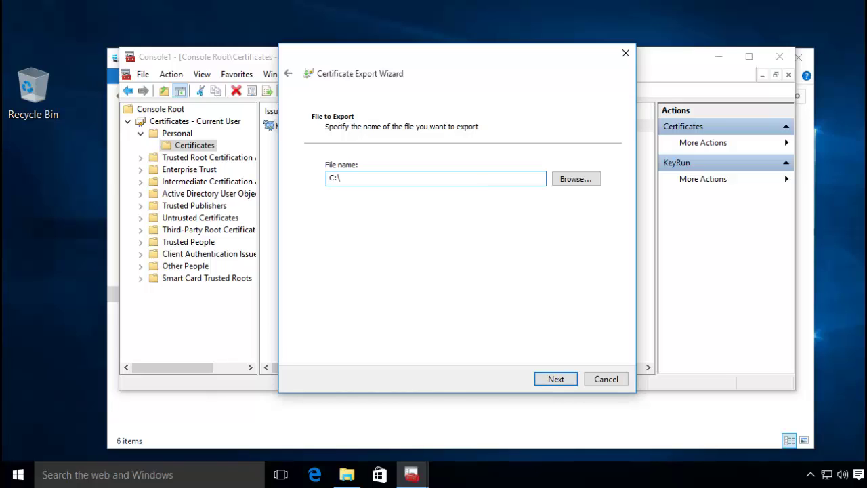
pyautogui.write('Certificate')
pyautogui.click(556, 379)
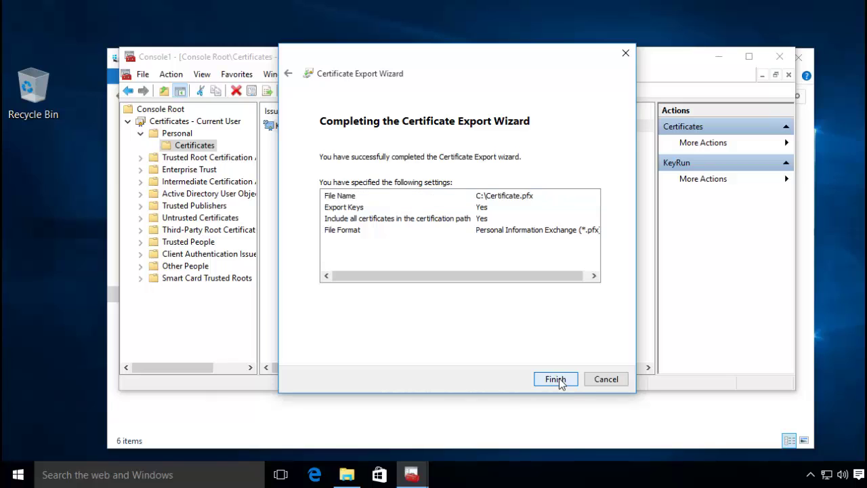
pyautogui.click(556, 379)
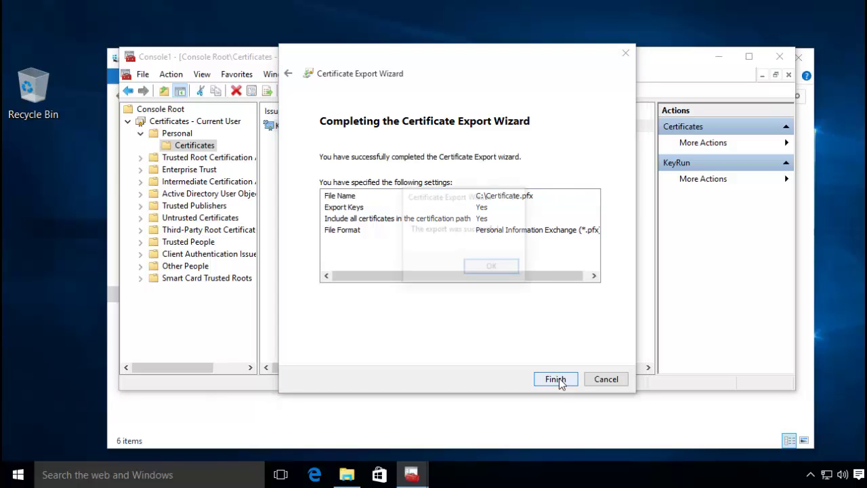
pyautogui.click(494, 269)
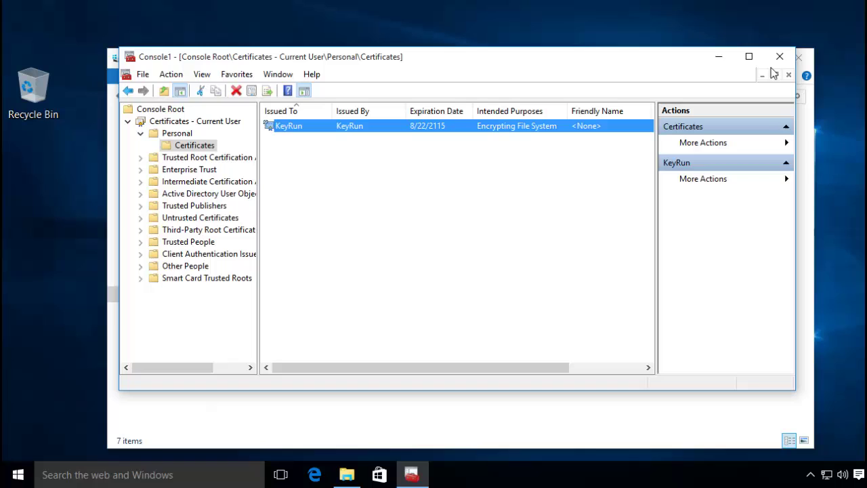
# Minimize the console and check the exported Certificate file on Local Disk (C:).
pyautogui.click(722, 57)
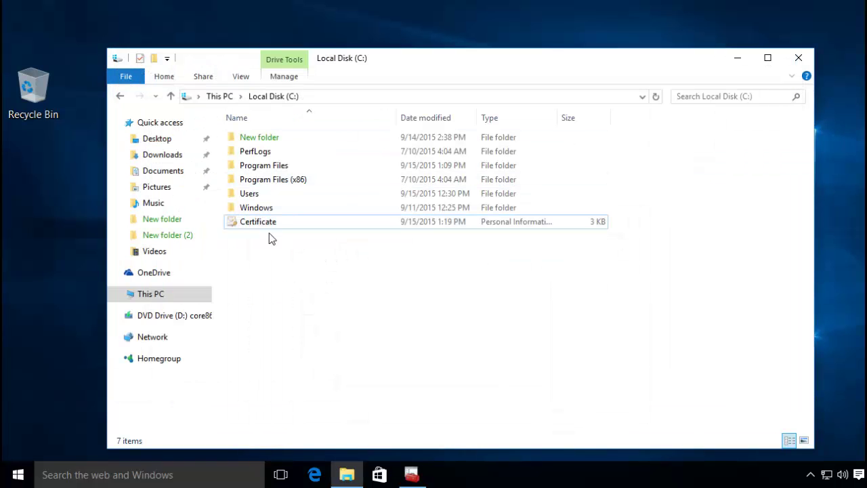
pyautogui.click(264, 228)
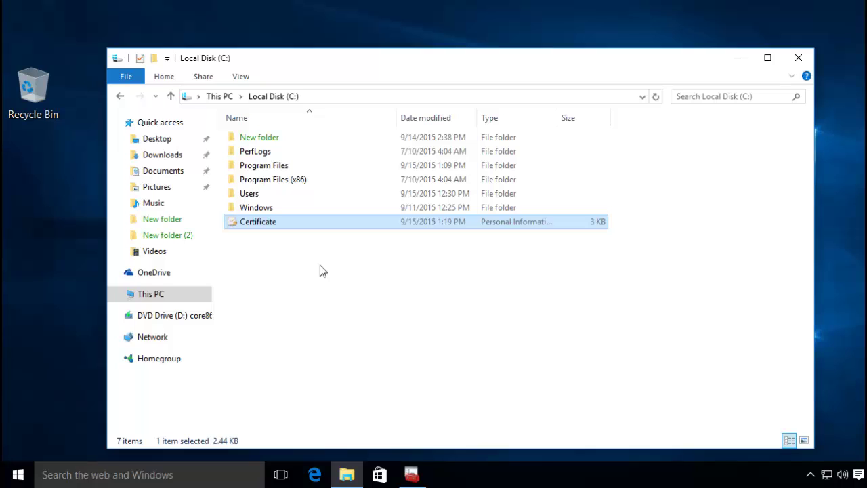
pyautogui.click(320, 271)
pyautogui.moveTo(456, 75); pyautogui.dragTo(446, 59)
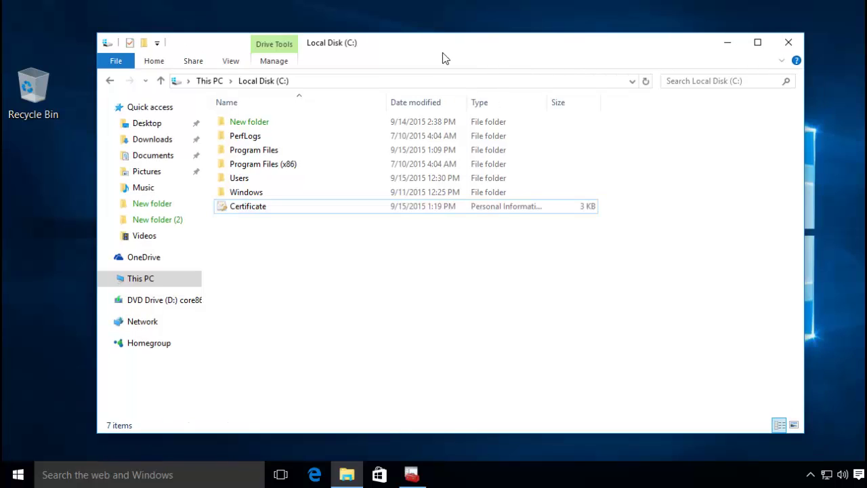
# Show the desktop and sign out of the current Windows account.
pyautogui.press('super+d')
pyautogui.rightClick(16, 475)
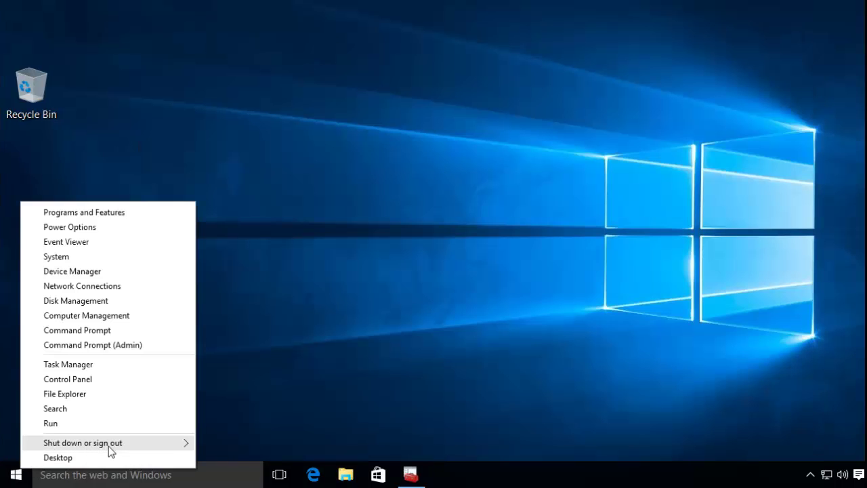
pyautogui.moveTo(127, 447)
pyautogui.click(226, 444)
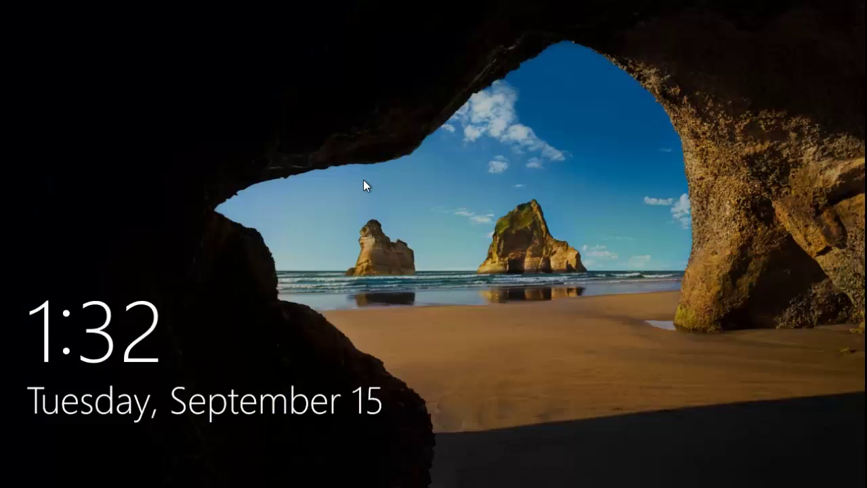
# Sign in to Windows as General_Account with the account password.
pyautogui.click(363, 178)
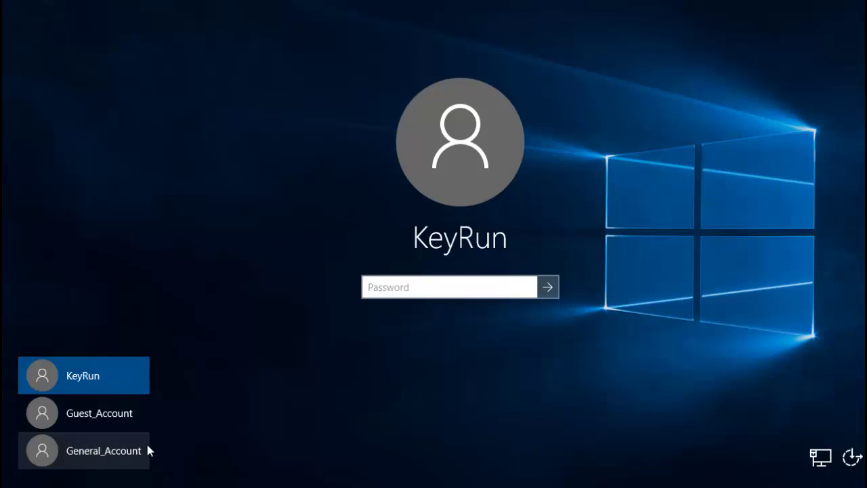
pyautogui.click(94, 454)
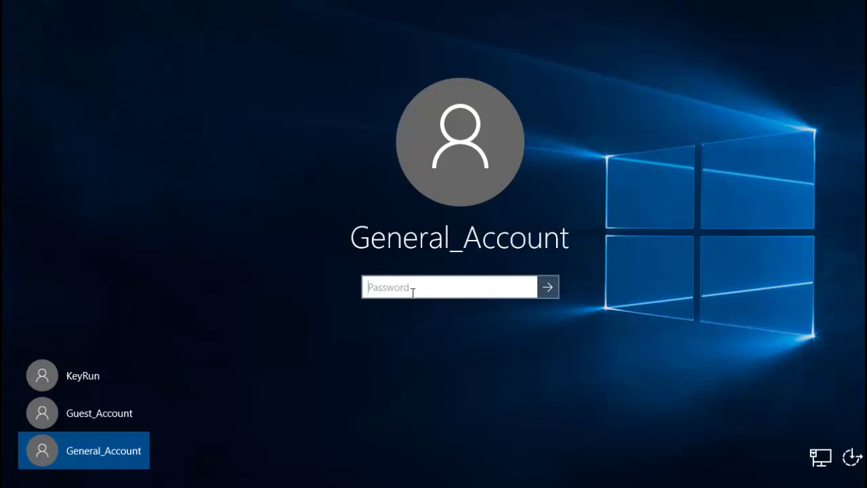
pyautogui.write('****')
pyautogui.press('Return')
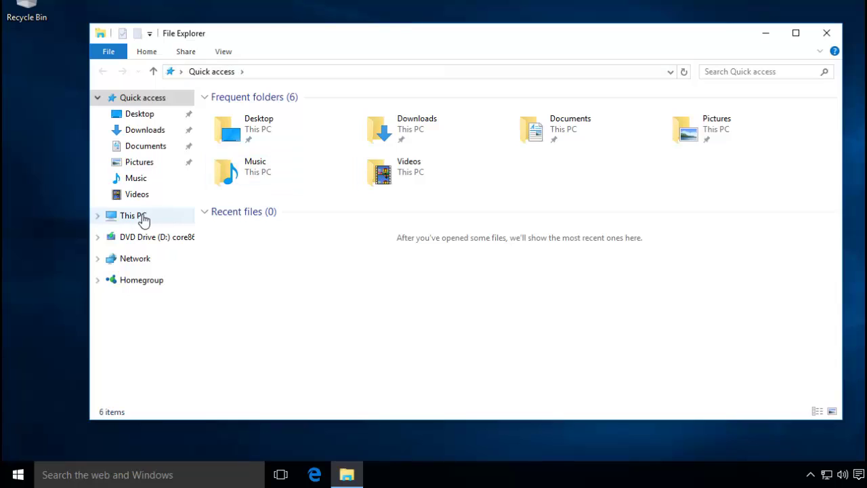
# Go to the encrypted New folder on Local Disk (C:) and try to open the Confidential_Data text file.
pyautogui.click(141, 218)
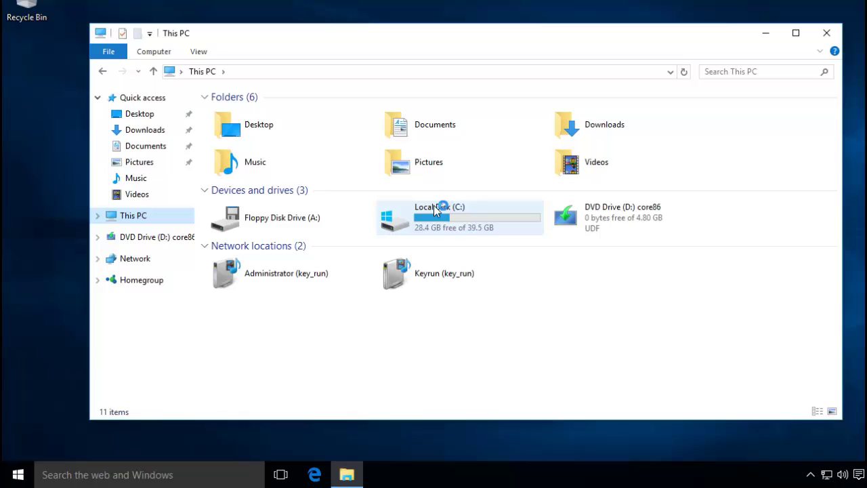
pyautogui.click(435, 210)
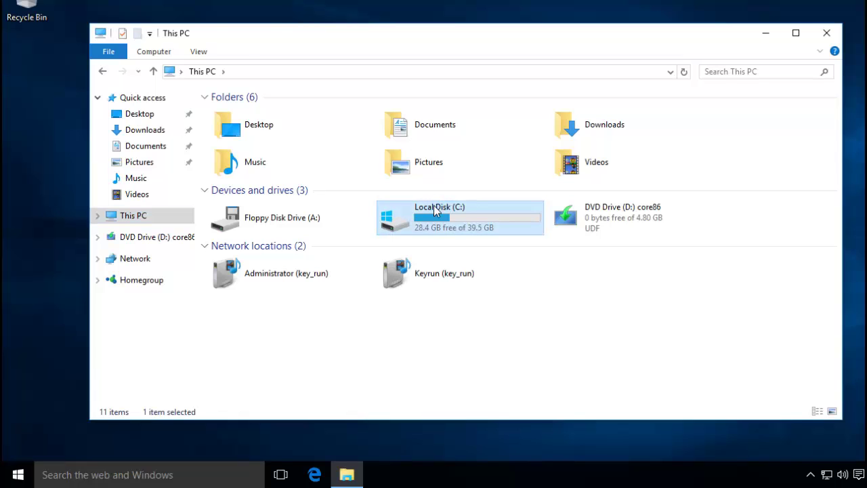
pyautogui.doubleClick(435, 210)
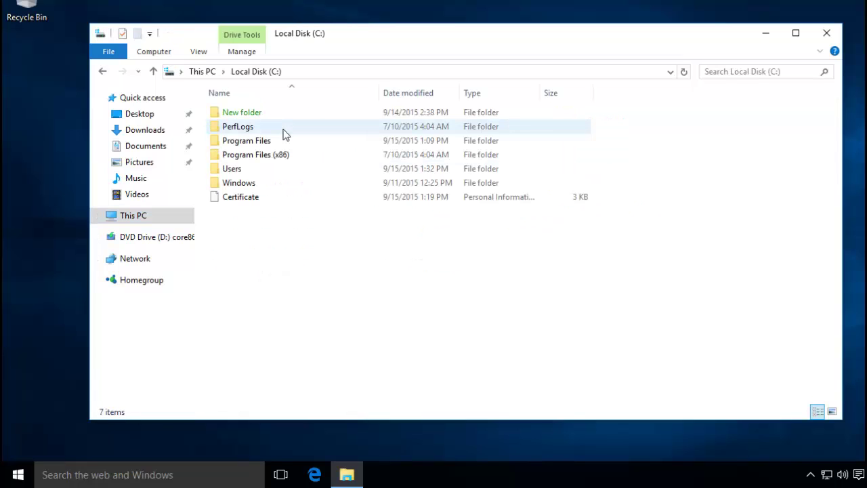
pyautogui.doubleClick(242, 114)
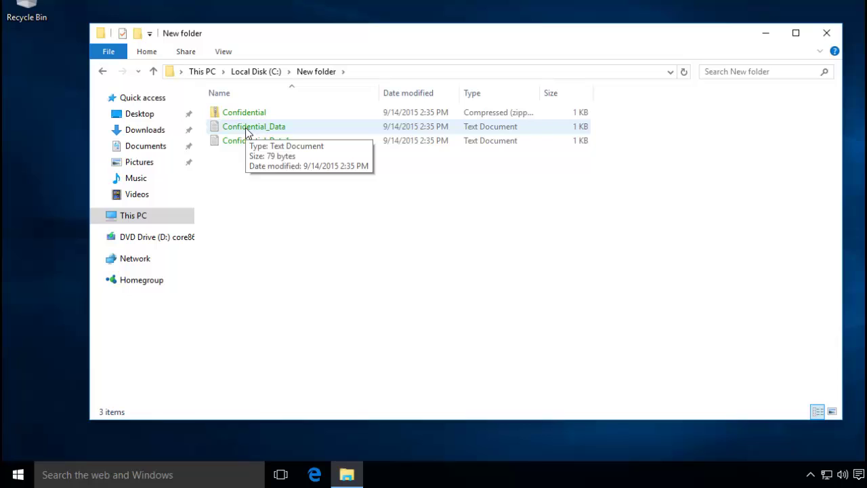
pyautogui.doubleClick(246, 128)
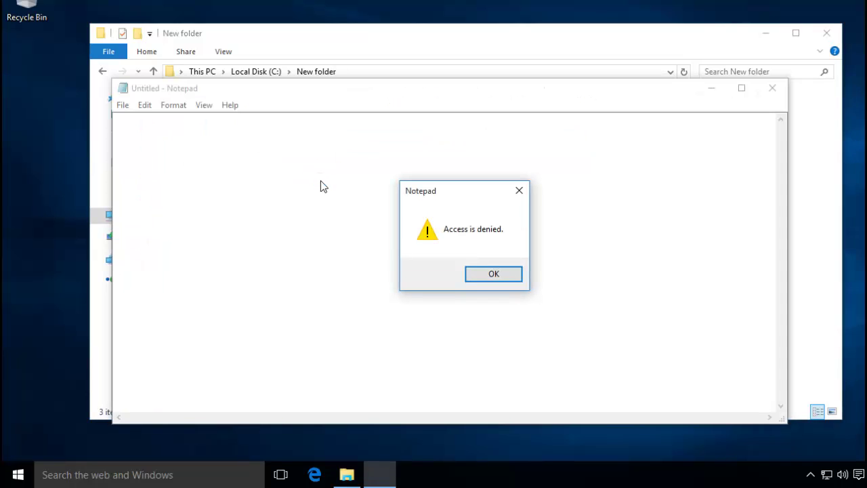
pyautogui.click(493, 279)
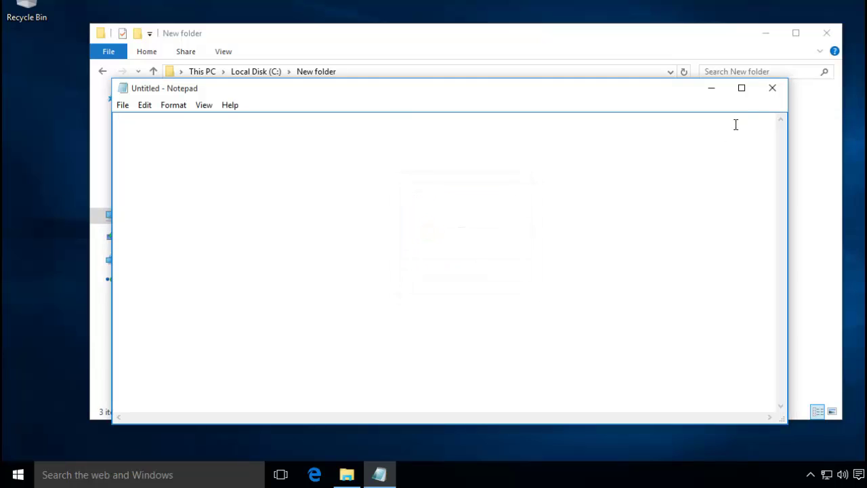
pyautogui.click(772, 88)
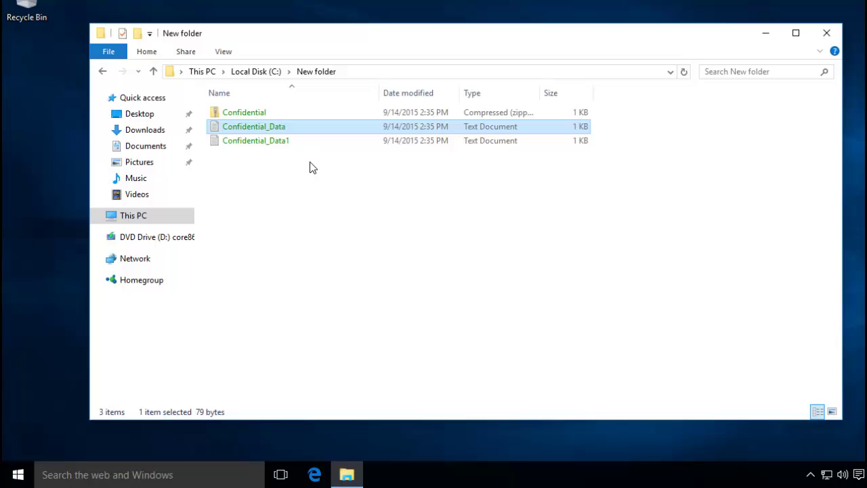
# Open the Certificate file on Local Disk (C:) and set up its import for Current User with C:\Certificate.pfx as the source.
pyautogui.click(250, 71)
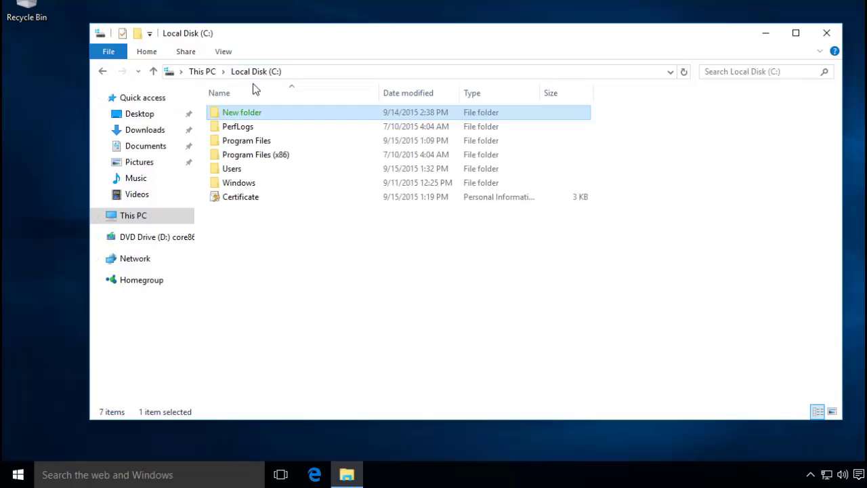
pyautogui.click(247, 198)
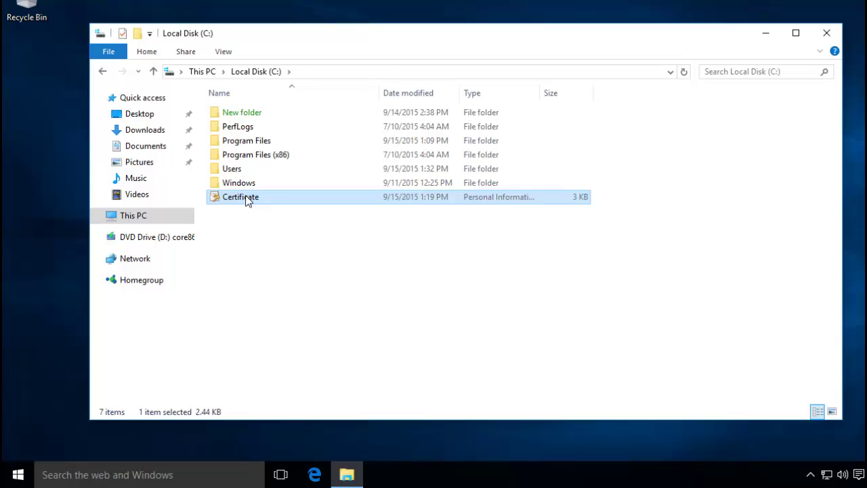
pyautogui.doubleClick(248, 198)
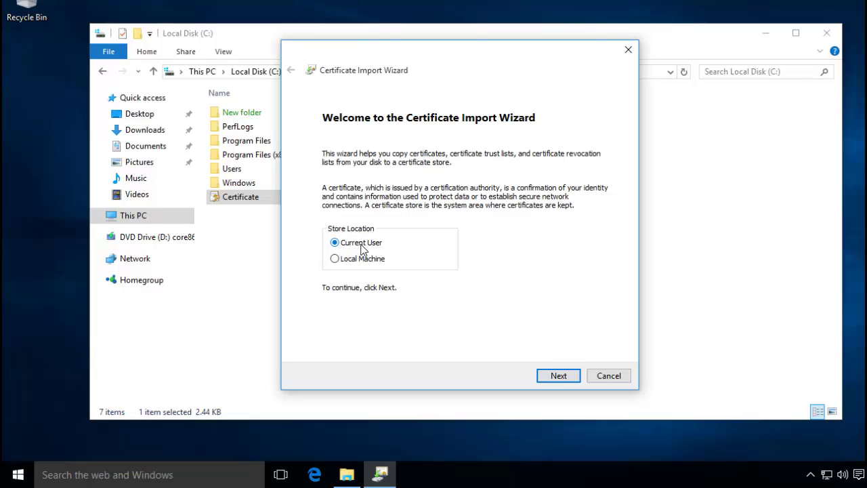
pyautogui.click(553, 377)
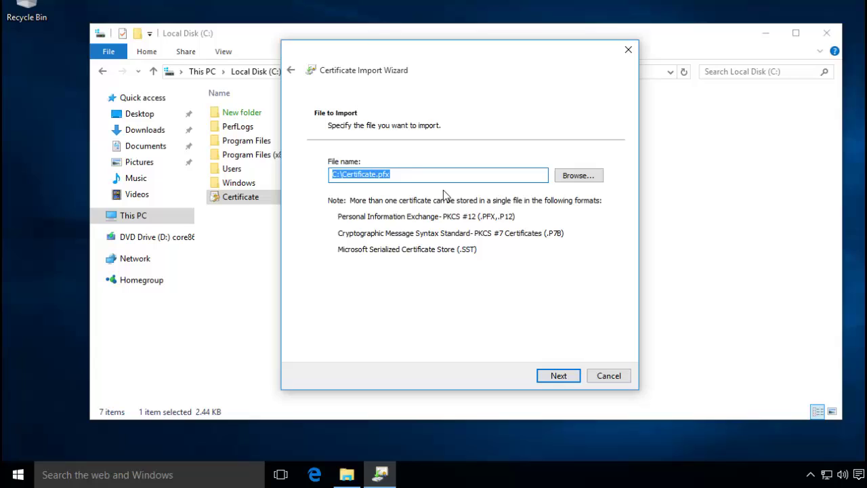
pyautogui.click(420, 176)
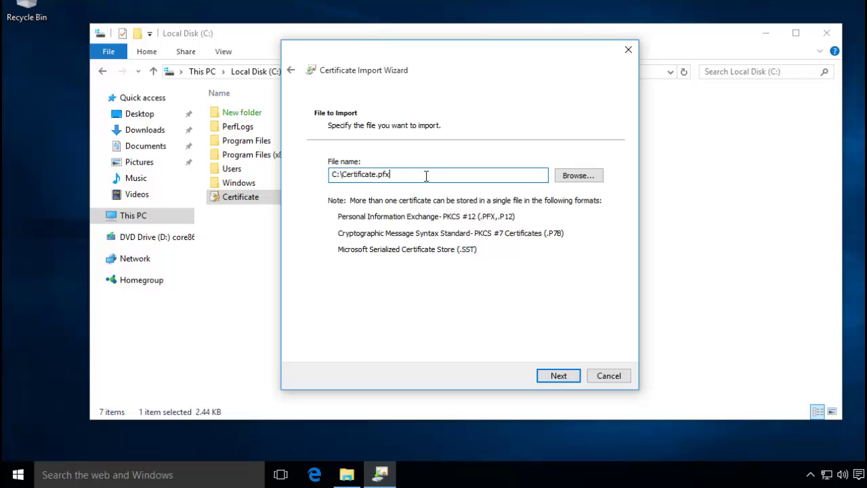
# Enter the private key password, keep the default import options and automatic certificate store selection, and finish the import.
pyautogui.click(560, 376)
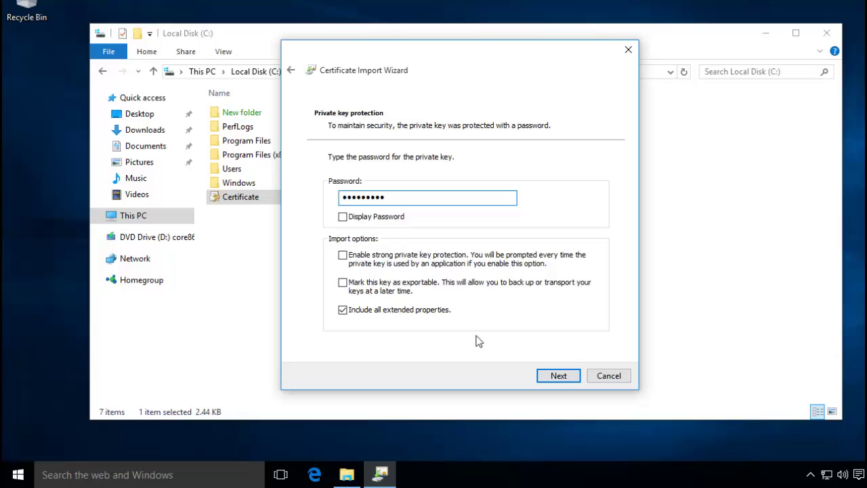
pyautogui.click(556, 375)
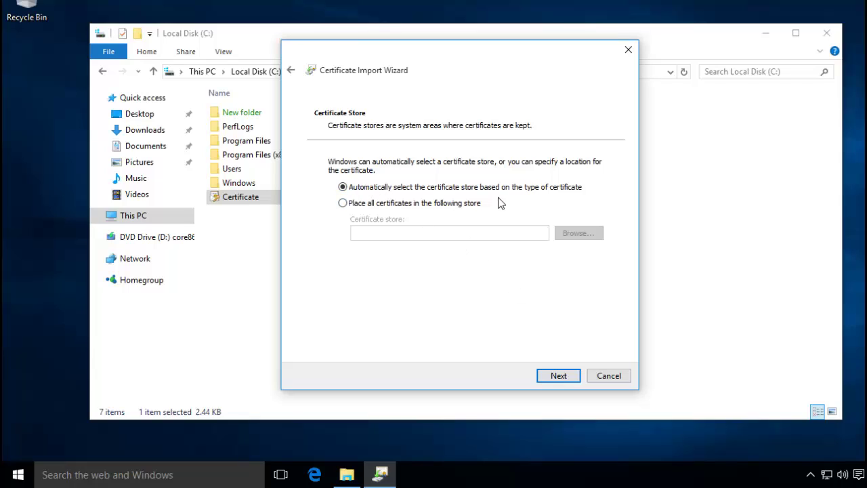
pyautogui.click(559, 377)
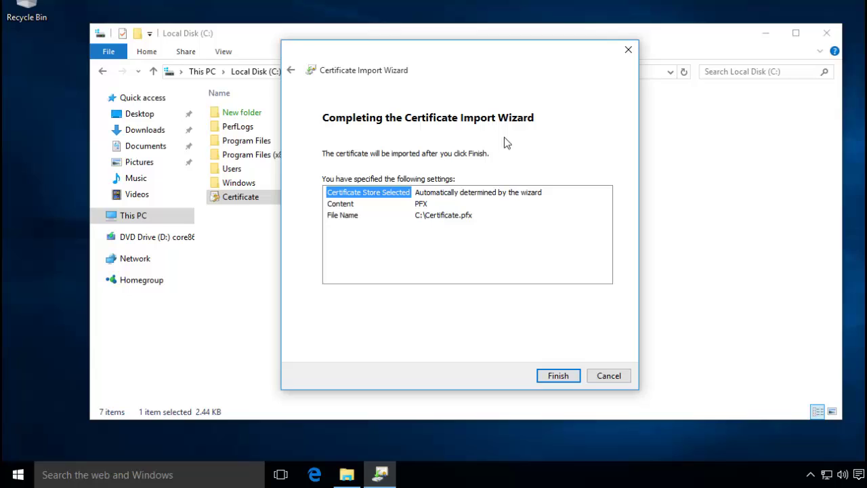
pyautogui.click(558, 376)
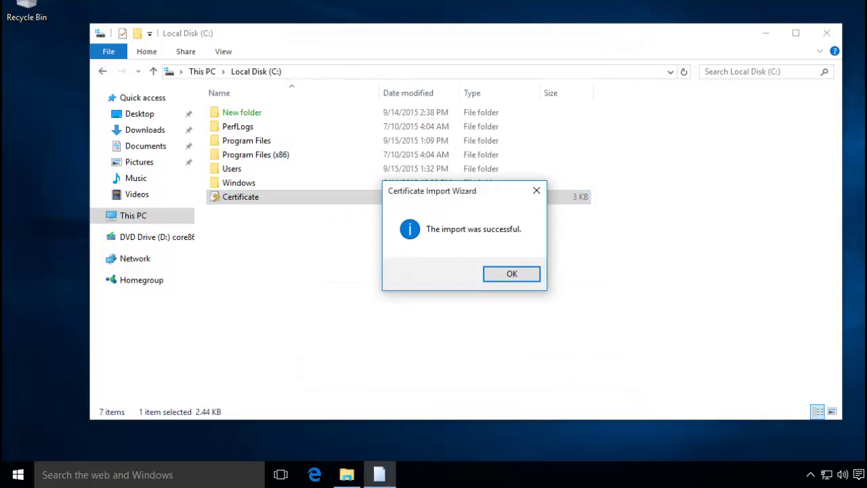
pyautogui.click(510, 274)
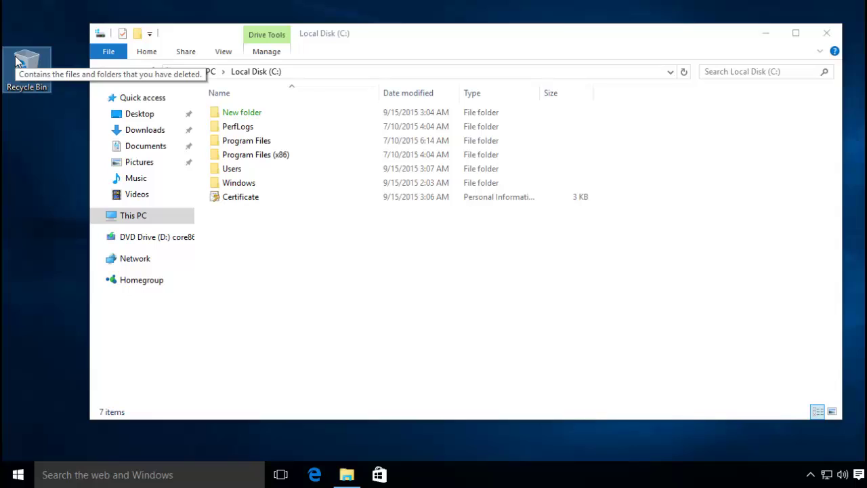
# Go to the encrypted New folder on Local Disk (C:) and open the Confidential_Data1 text file.
pyautogui.click(300, 256)
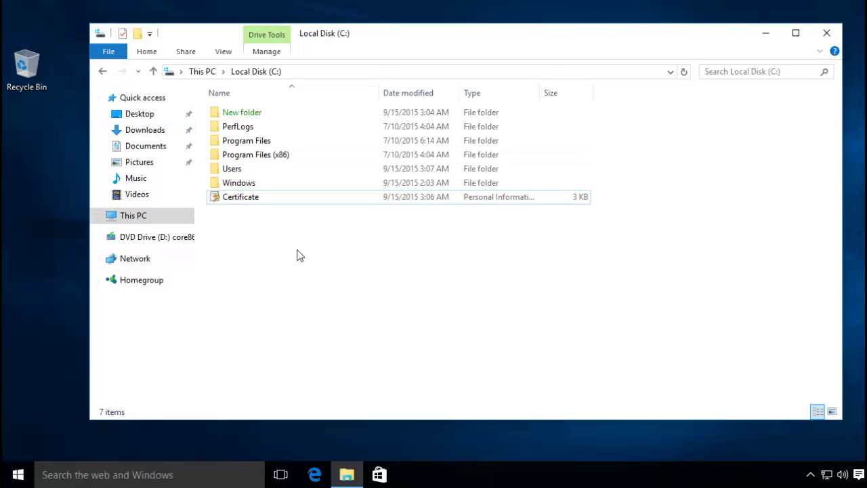
pyautogui.click(271, 199)
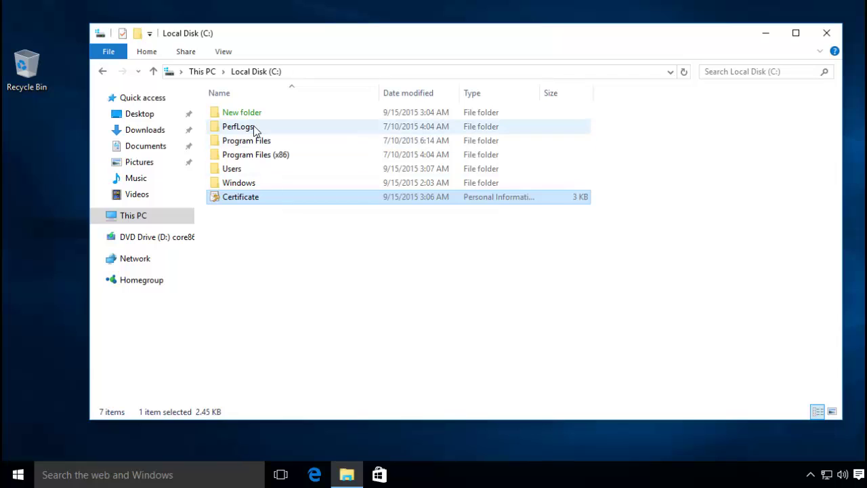
pyautogui.doubleClick(242, 113)
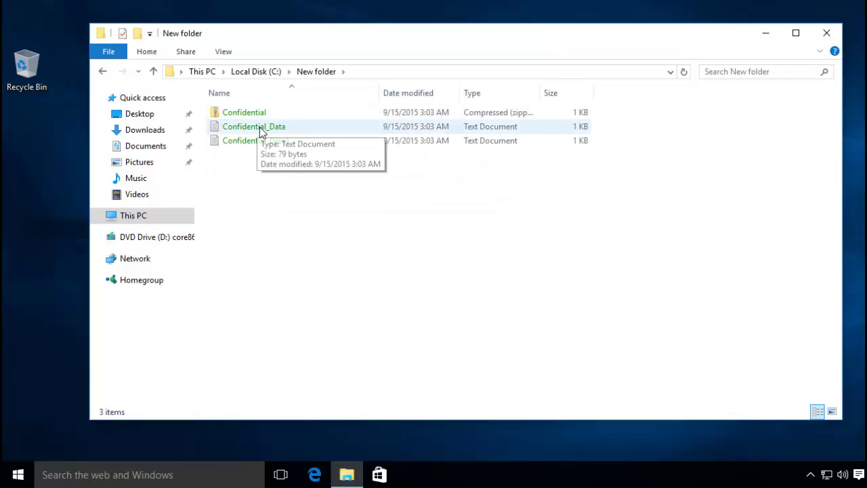
pyautogui.click(259, 128)
pyautogui.click(259, 127)
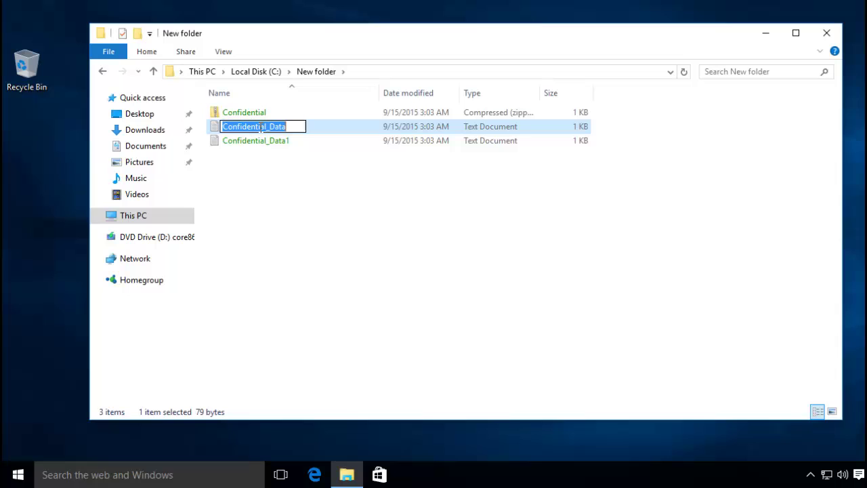
pyautogui.click(260, 140)
pyautogui.doubleClick(261, 140)
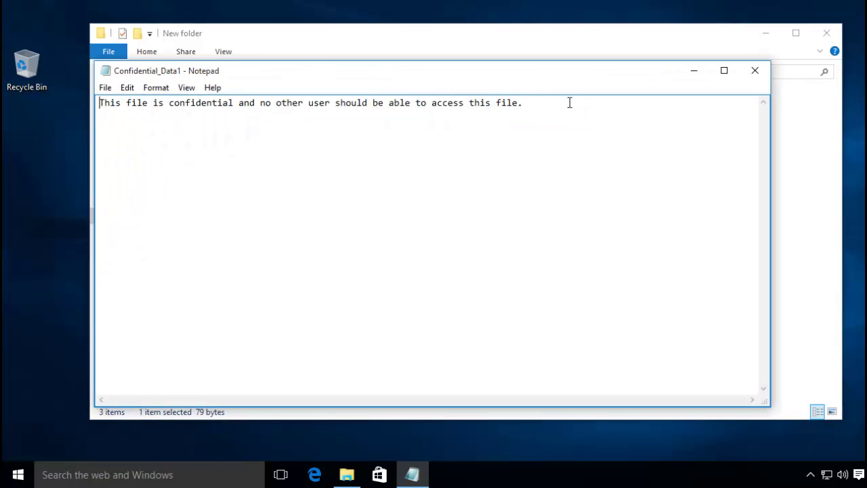
# Highlight the full line of text in Confidential_Data1 to read it, and close the file.
pyautogui.moveTo(570, 102); pyautogui.dragTo(212, 102)
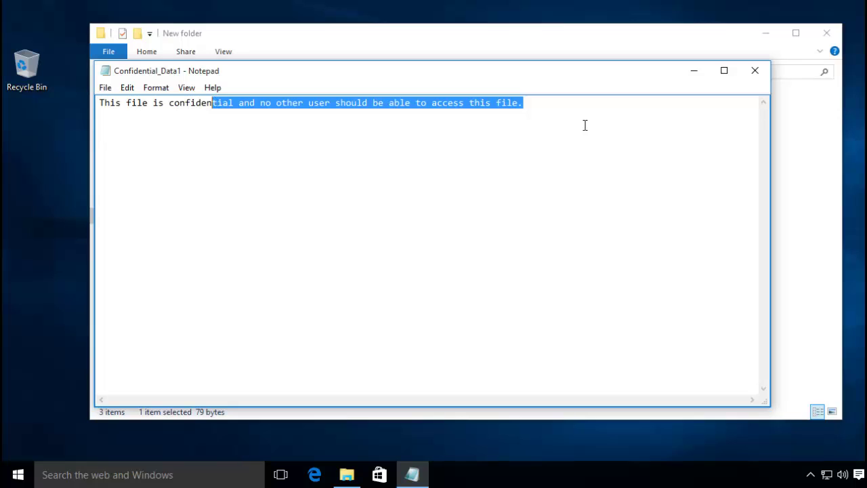
pyautogui.moveTo(529, 106); pyautogui.dragTo(74, 82)
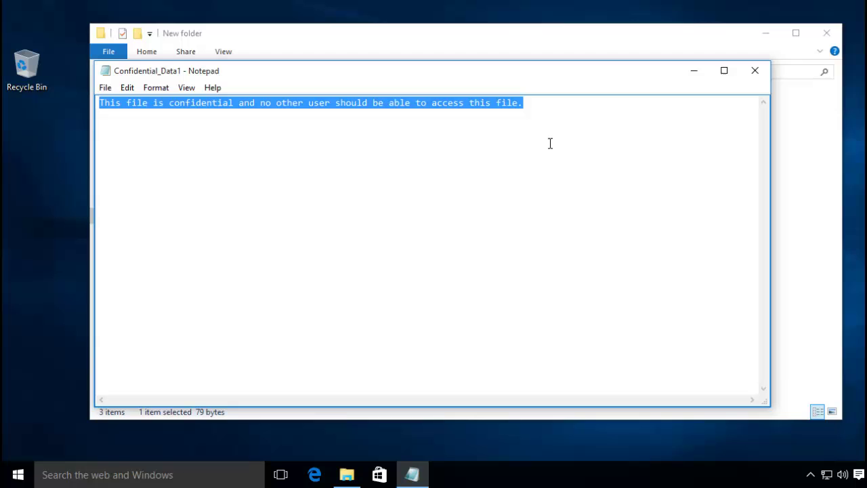
pyautogui.click(755, 70)
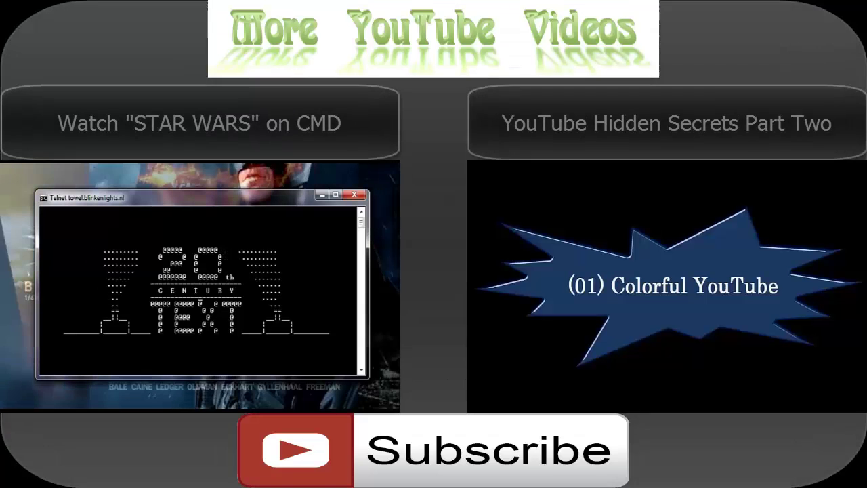